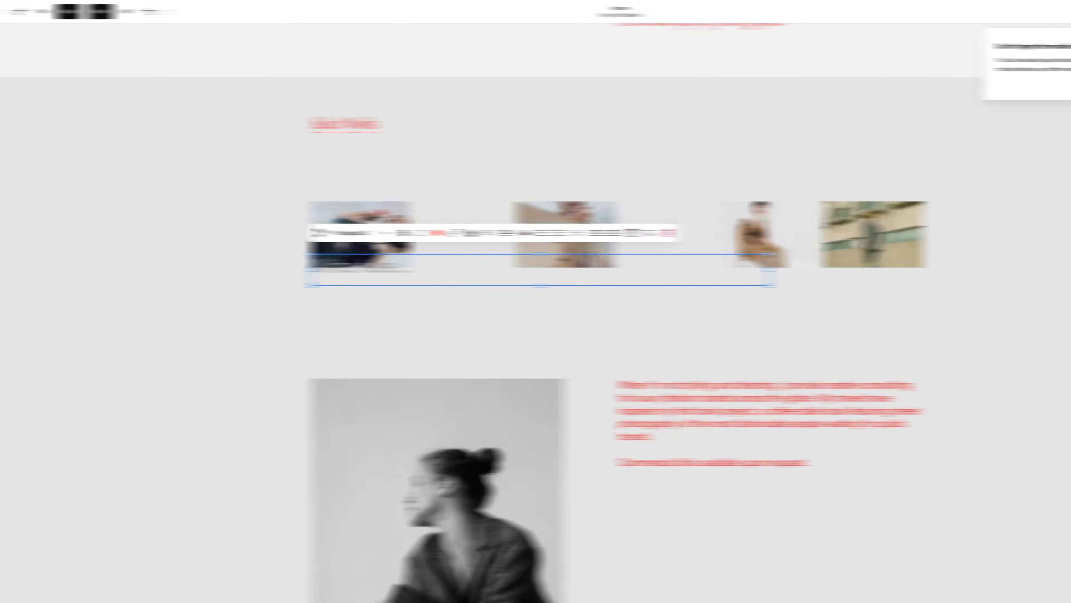
# Step: Replace the first image under Select Works with the photo _ (3).jpeg
pyautogui.doubleClick(360, 211)
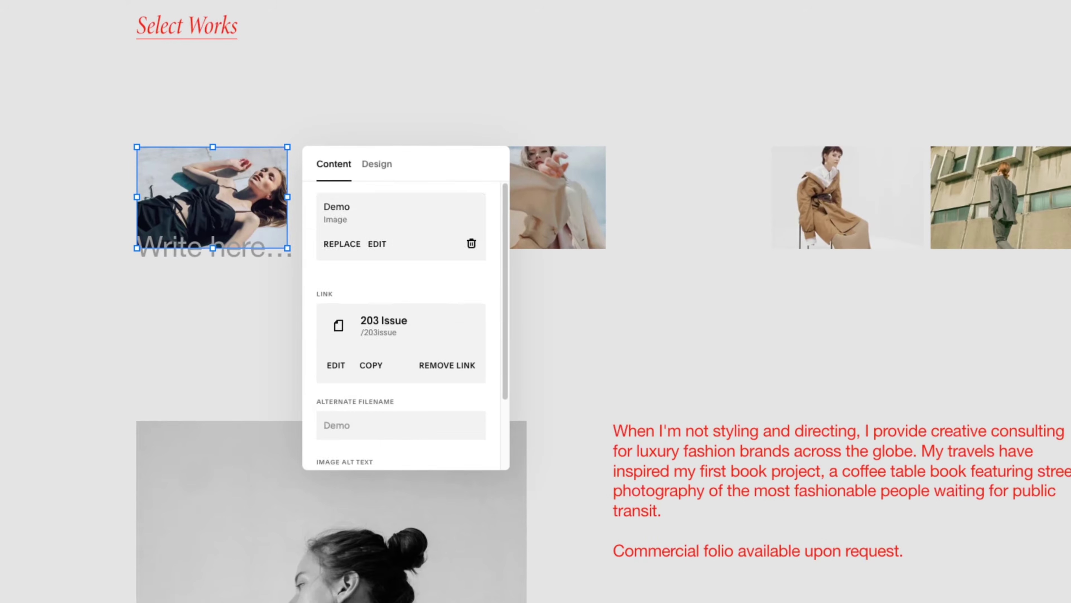
pyautogui.click(342, 324)
pyautogui.click(380, 364)
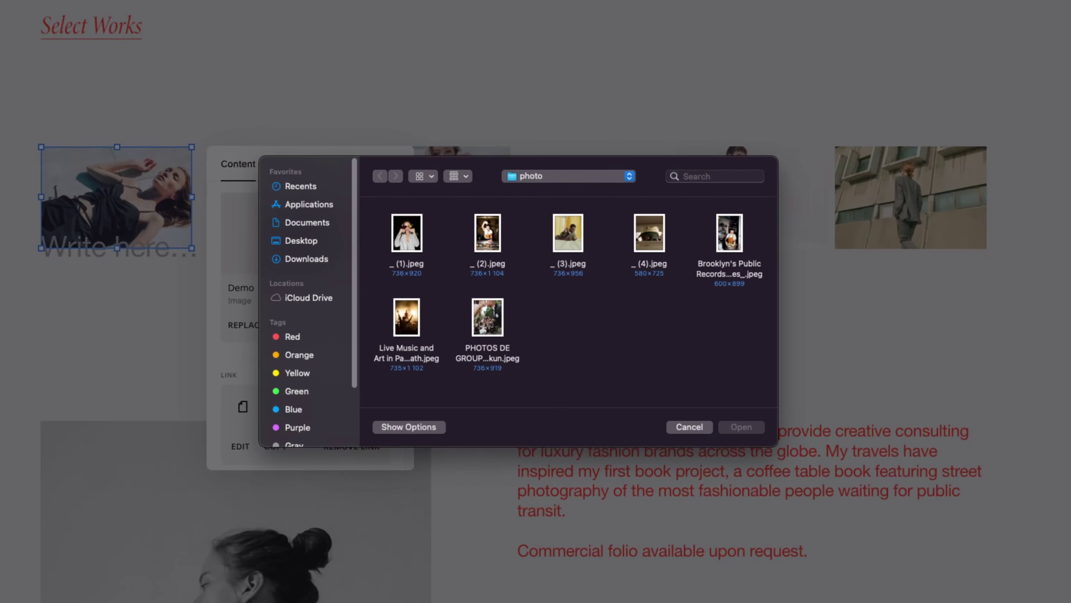
pyautogui.press('Return')
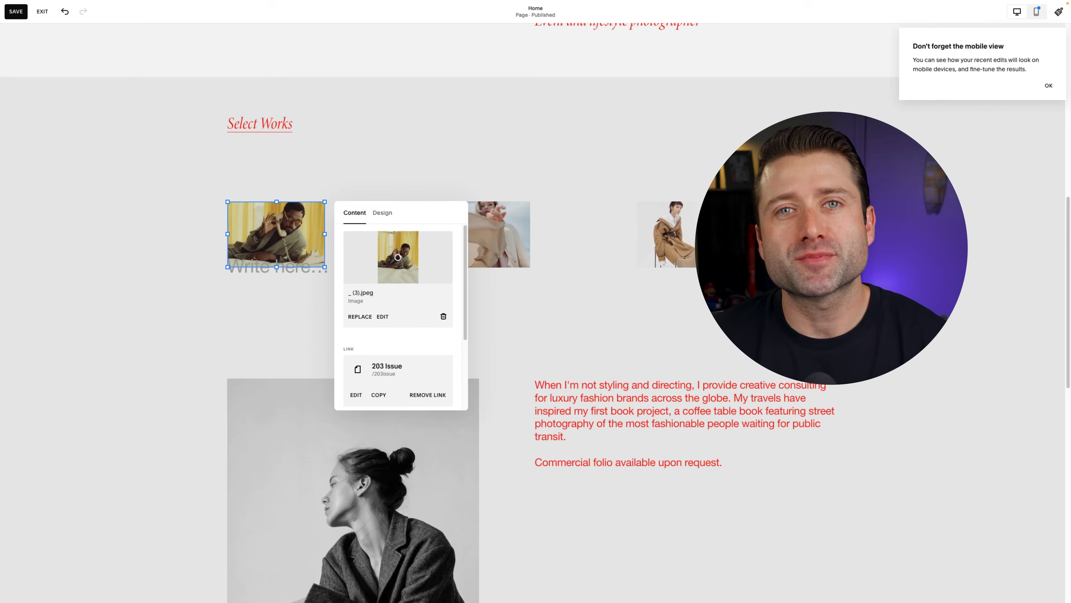
# Step: Enlarge the replaced Select Works photo by extending its lower corner outward
pyautogui.click(312, 304)
pyautogui.click(300, 241)
pyautogui.moveTo(325, 267); pyautogui.dragTo(402, 338)
pyautogui.press('Escape')
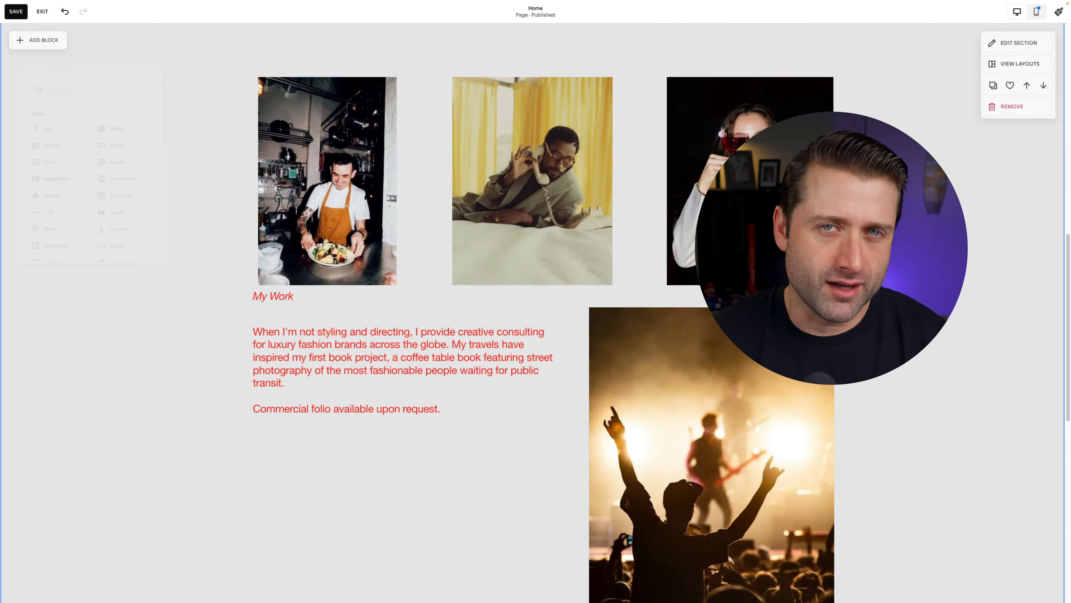
# Step: Add a SoundCloud block to the Select Works section and place it over the top of the chef photo
pyautogui.scroll(-5, 55, 179)
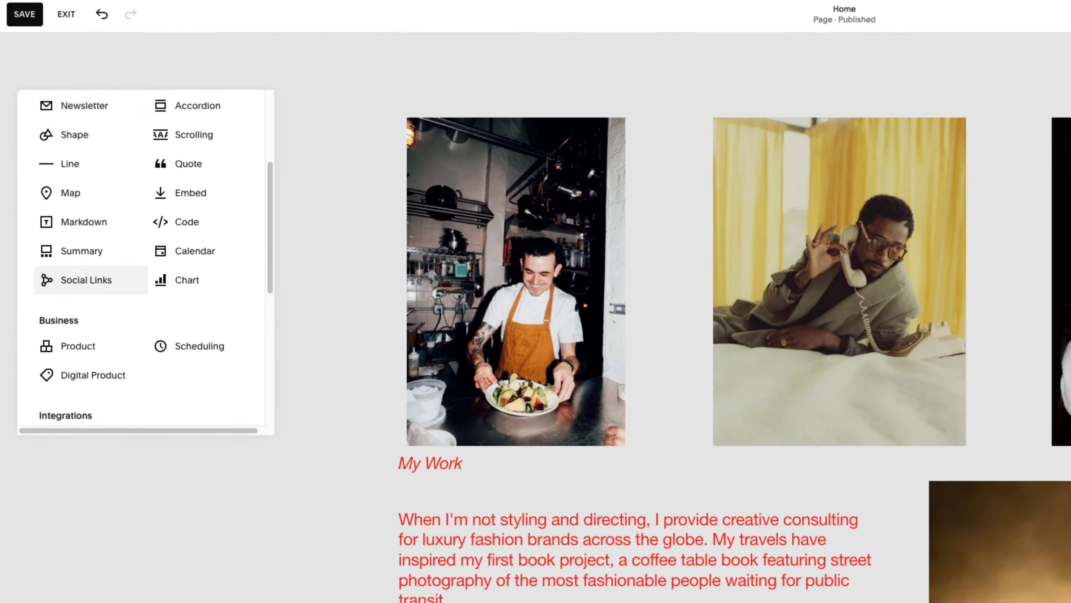
pyautogui.scroll(-3, 143, 261)
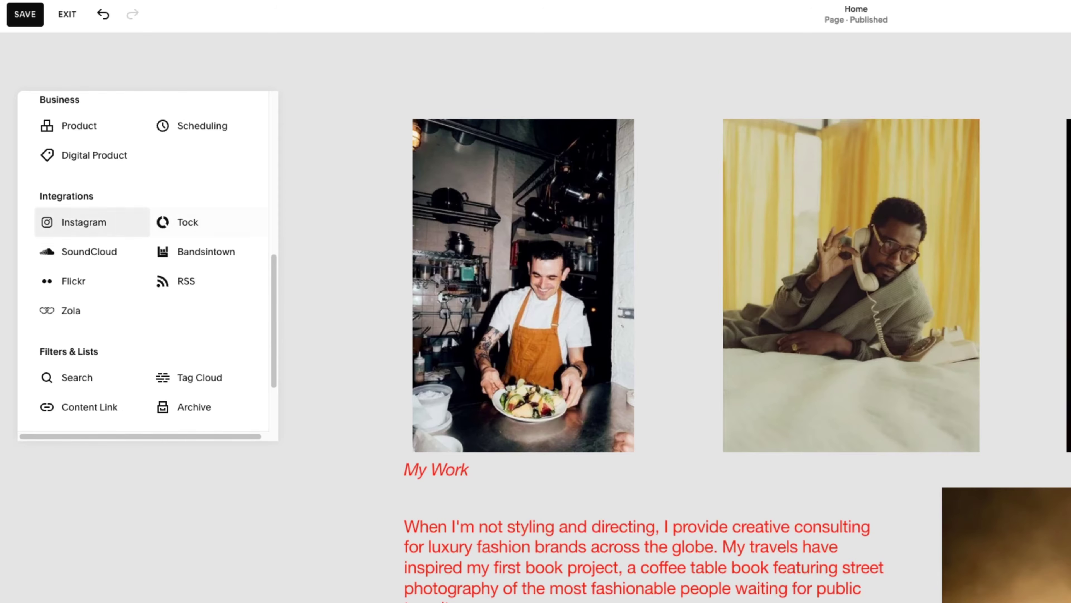
pyautogui.click(92, 252)
pyautogui.scroll(5, 524, 317)
pyautogui.moveTo(518, 352); pyautogui.dragTo(542, 236)
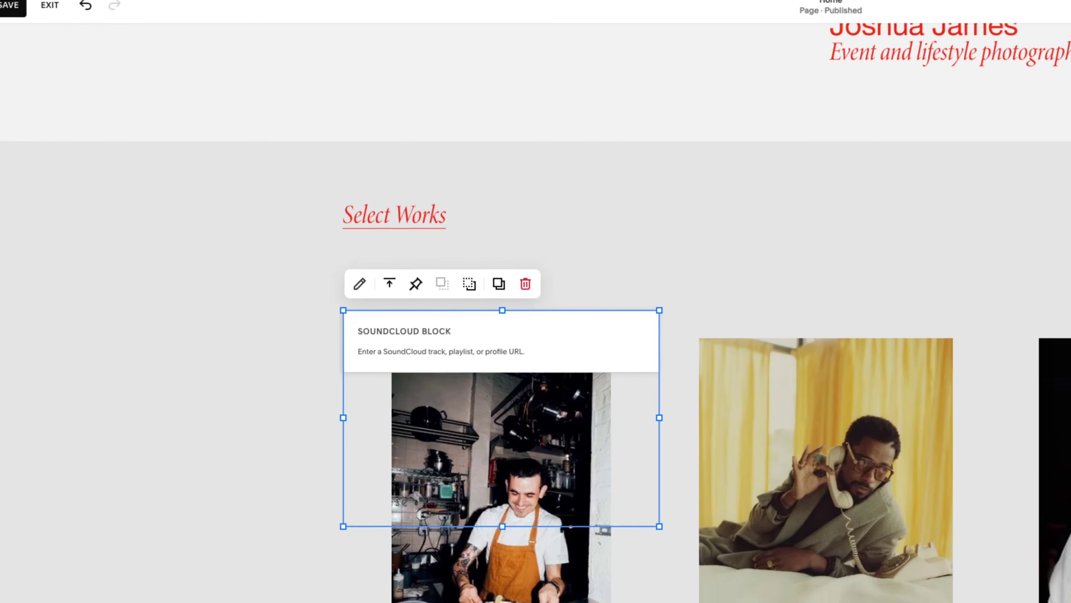
pyautogui.moveTo(312, 122); pyautogui.dragTo(830, 123)
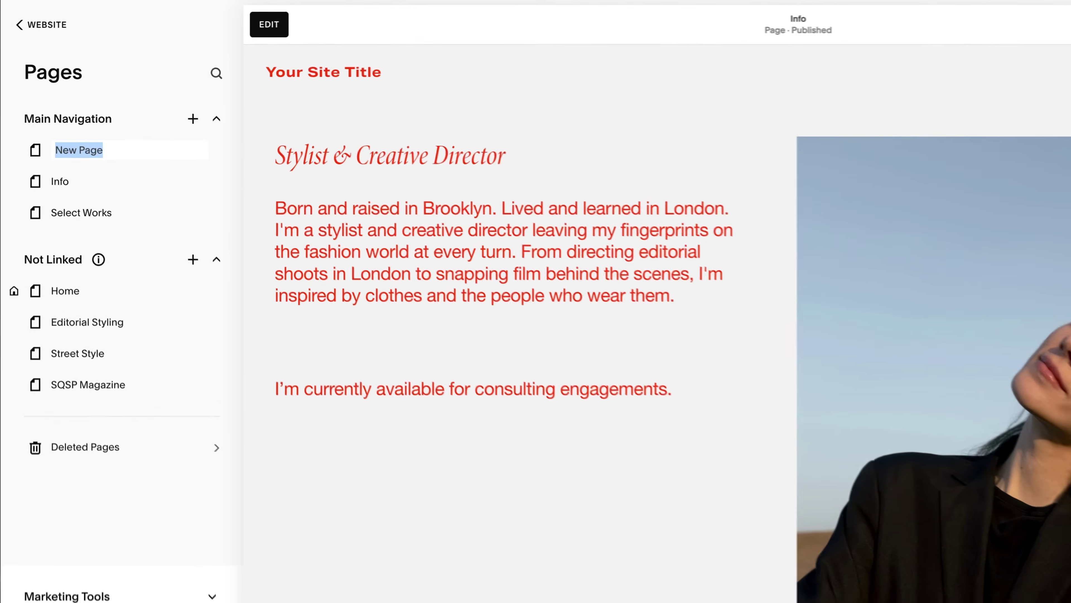
# Step: Name the new main navigation page Wedding and open it for editing
pyautogui.write('w')
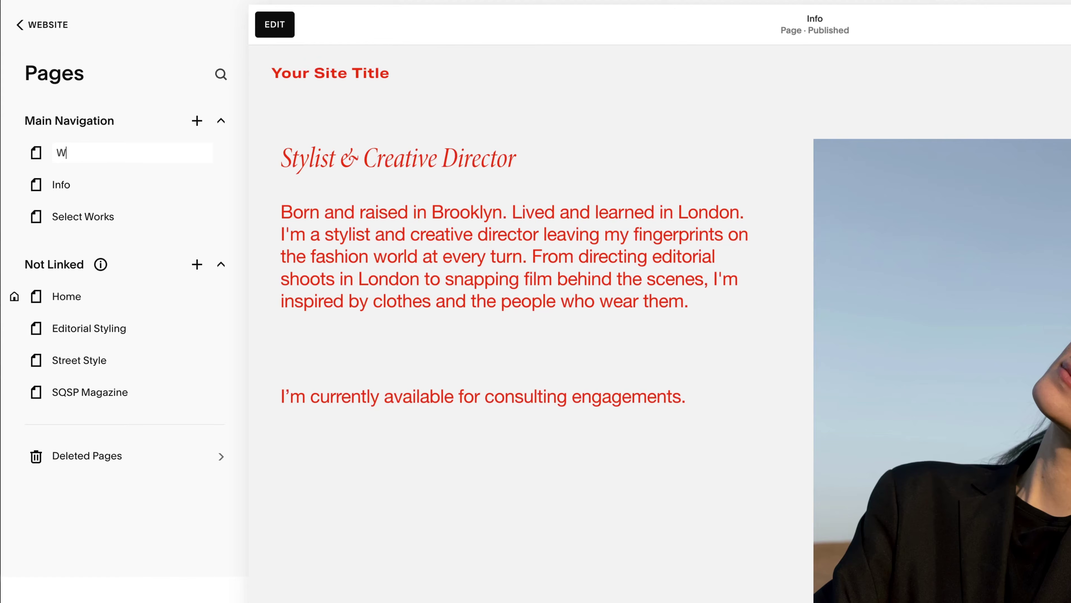
pyautogui.press('Return')
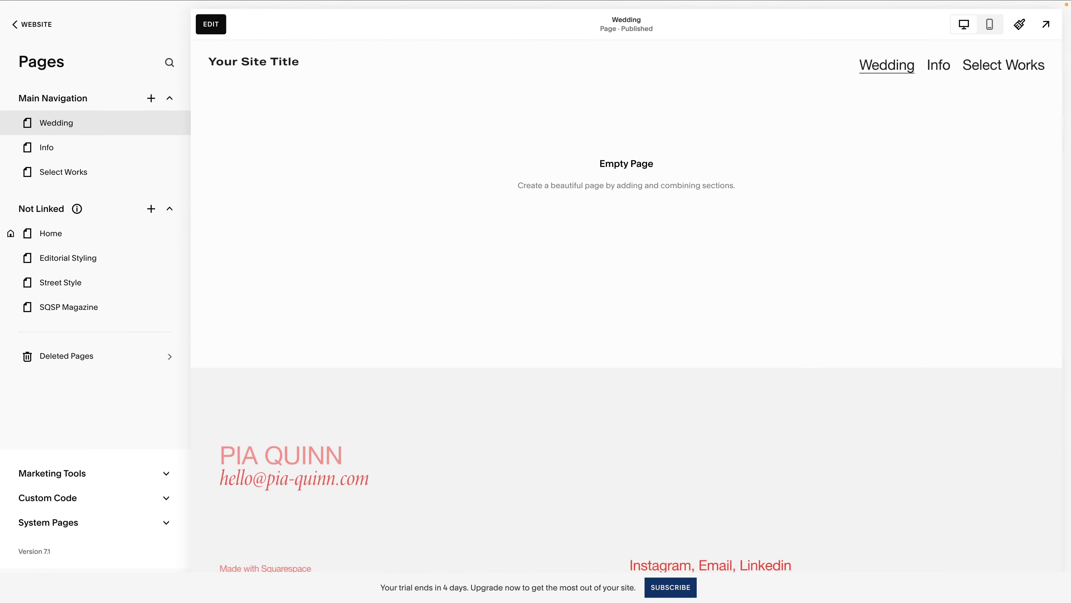
pyautogui.press('e')
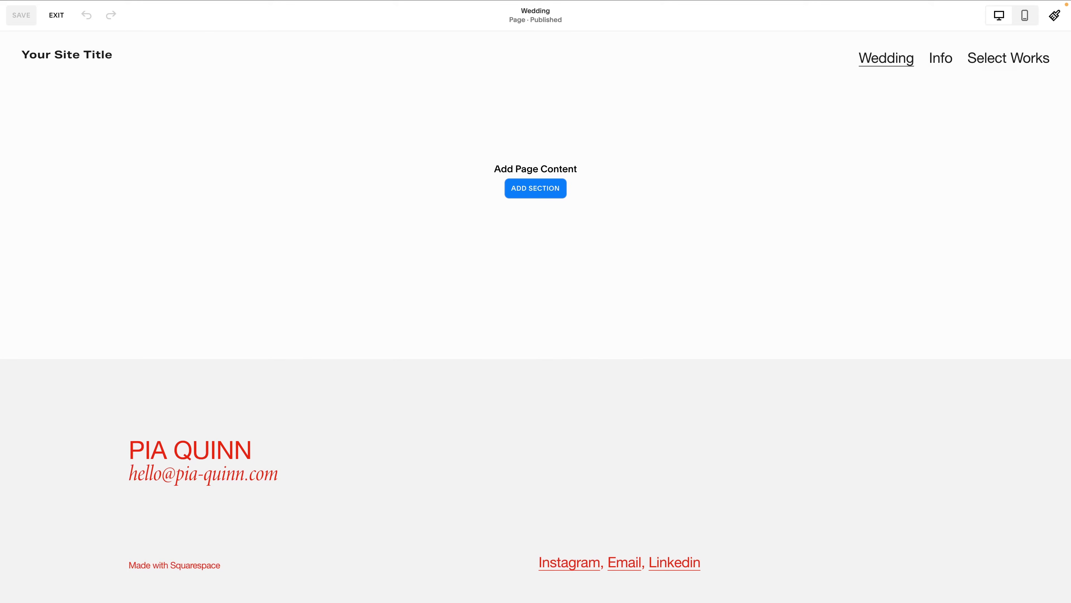
# Step: Browse the Intro and Images section layouts and add an image gallery section to the Wedding page
pyautogui.click(557, 188)
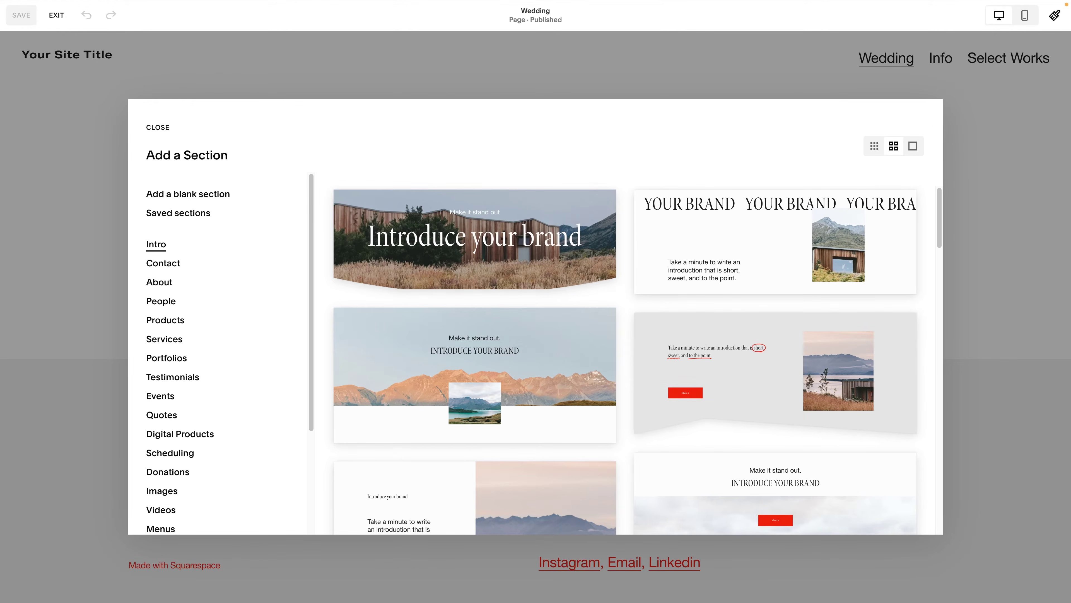
pyautogui.scroll(-15, 625, 361)
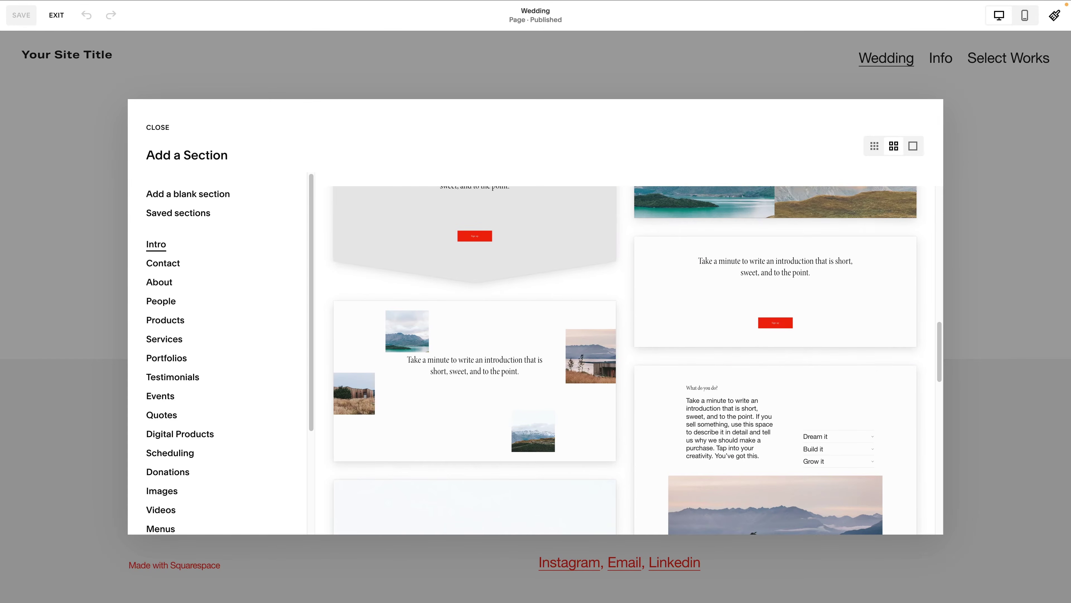
pyautogui.scroll(-15, 625, 361)
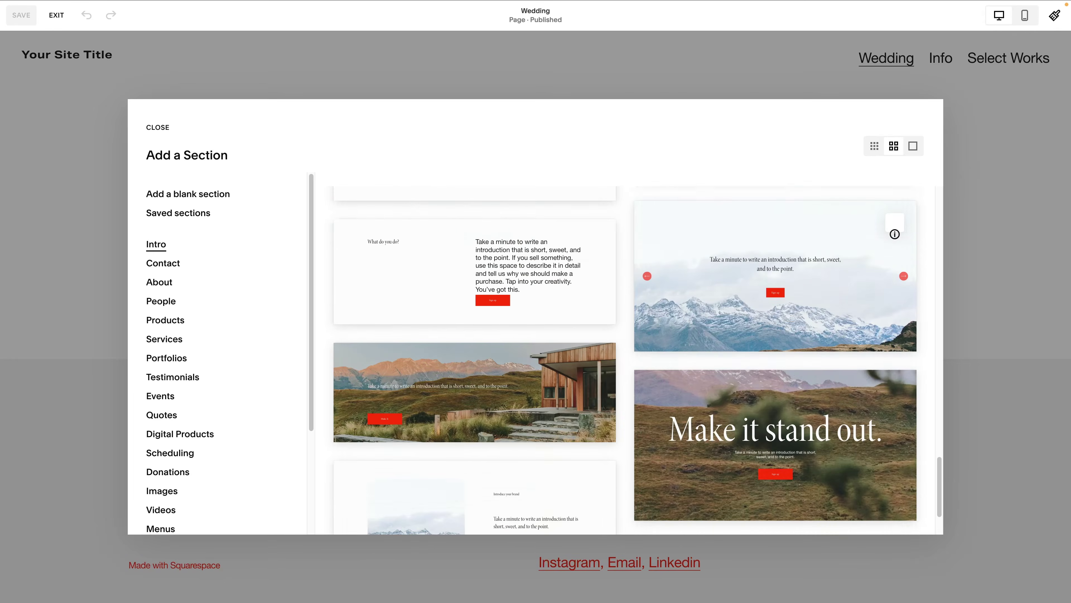
pyautogui.scroll(-3, 224, 352)
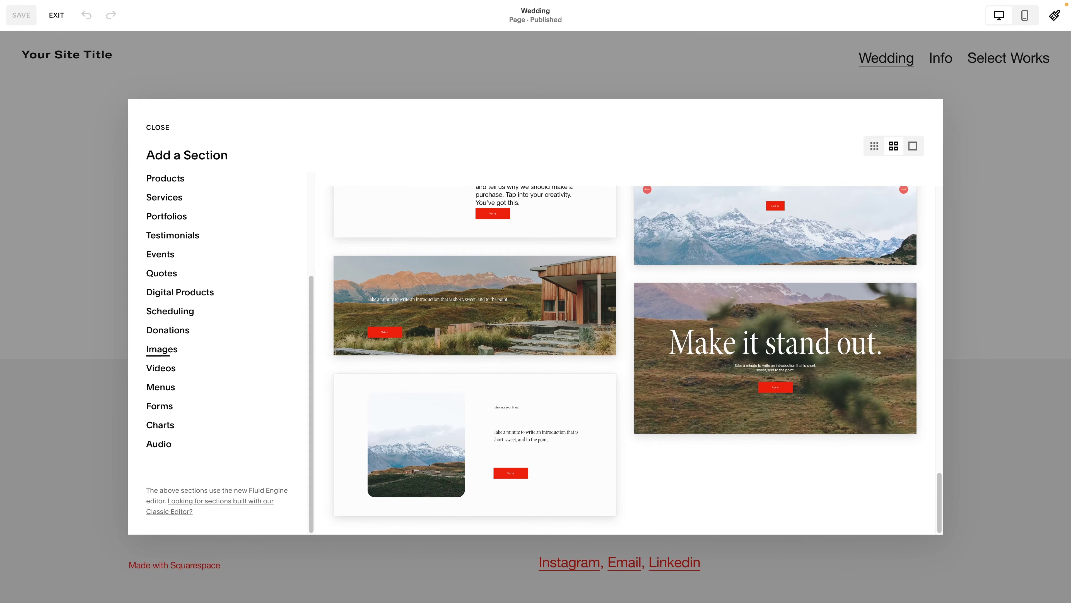
pyautogui.scroll(-10, 625, 361)
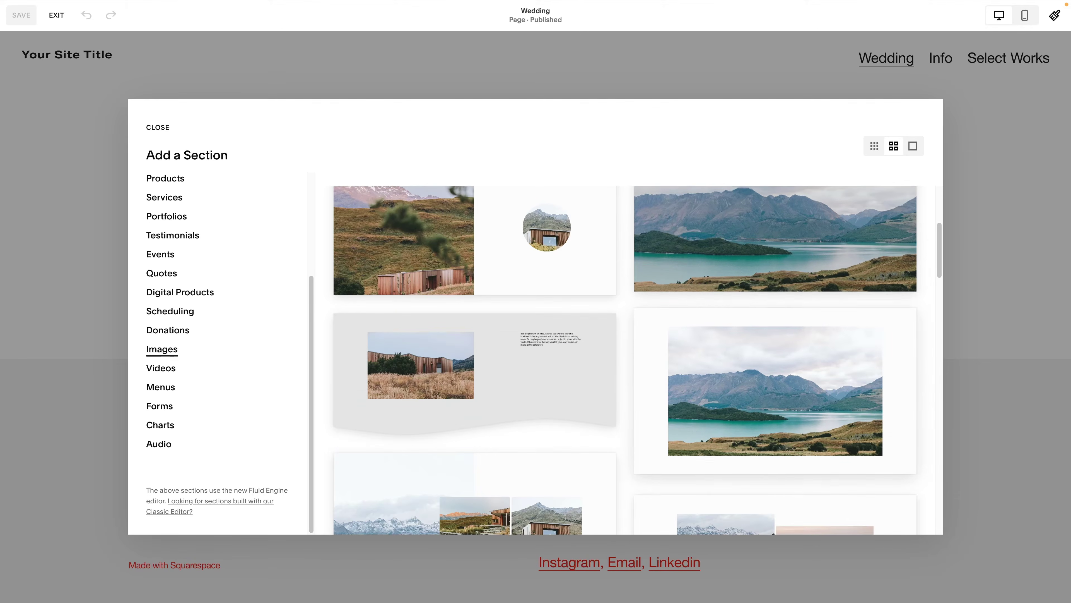
pyautogui.scroll(-10, 625, 360)
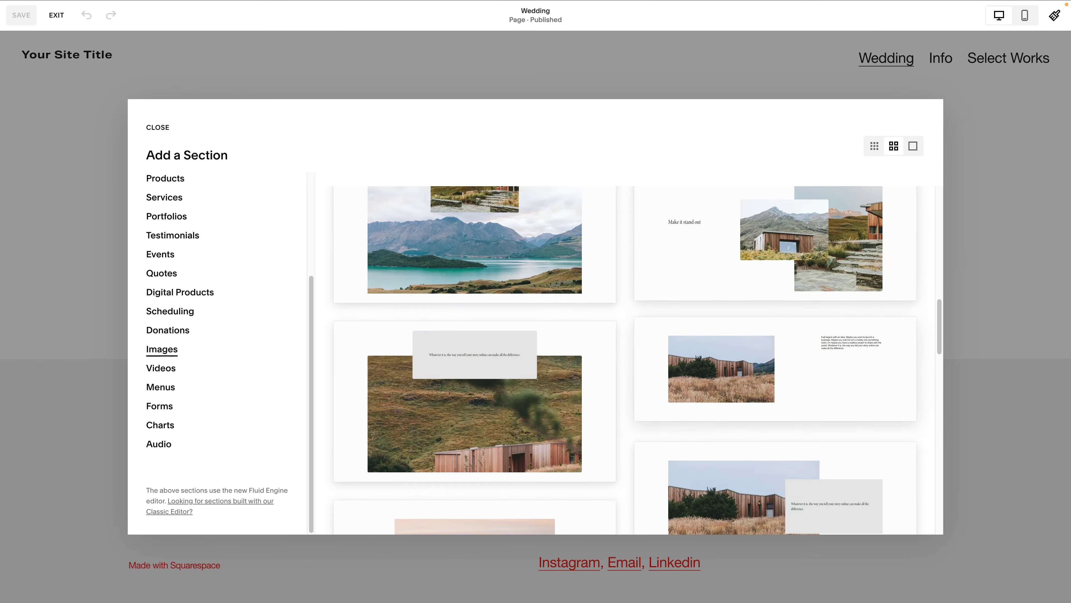
pyautogui.scroll(-3, 625, 361)
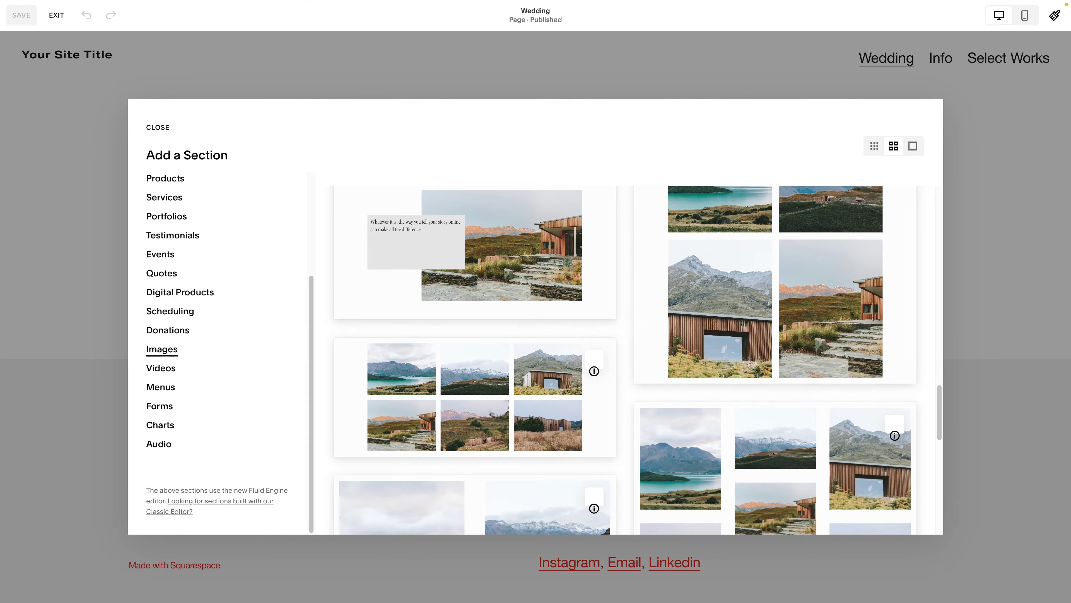
# Step: Upload the luxury wedding photo and the bride and groom portrait from Downloads into the gallery
pyautogui.click(514, 156)
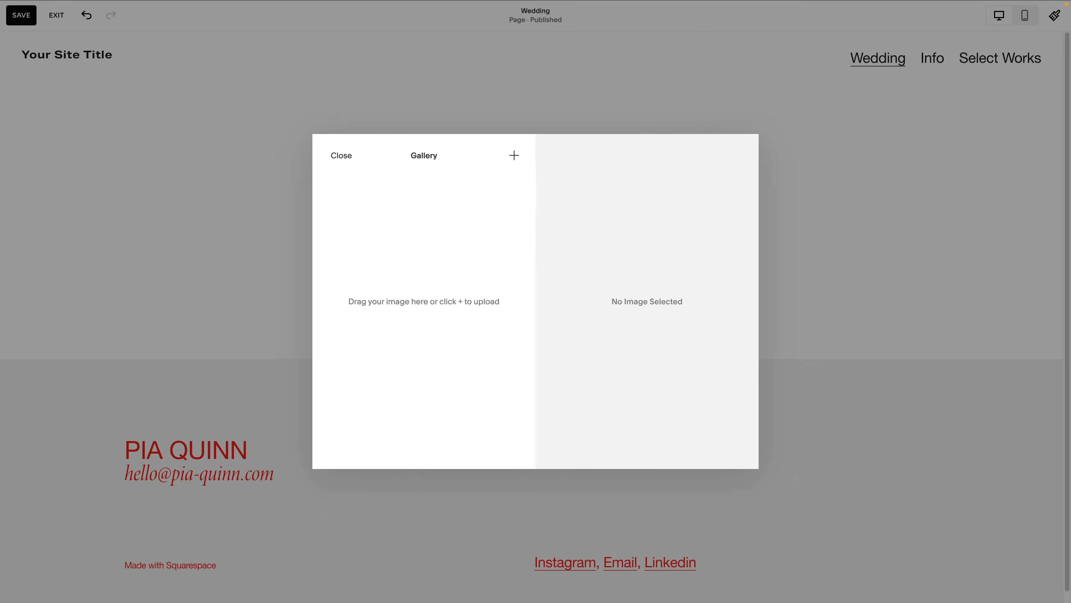
pyautogui.click(556, 237)
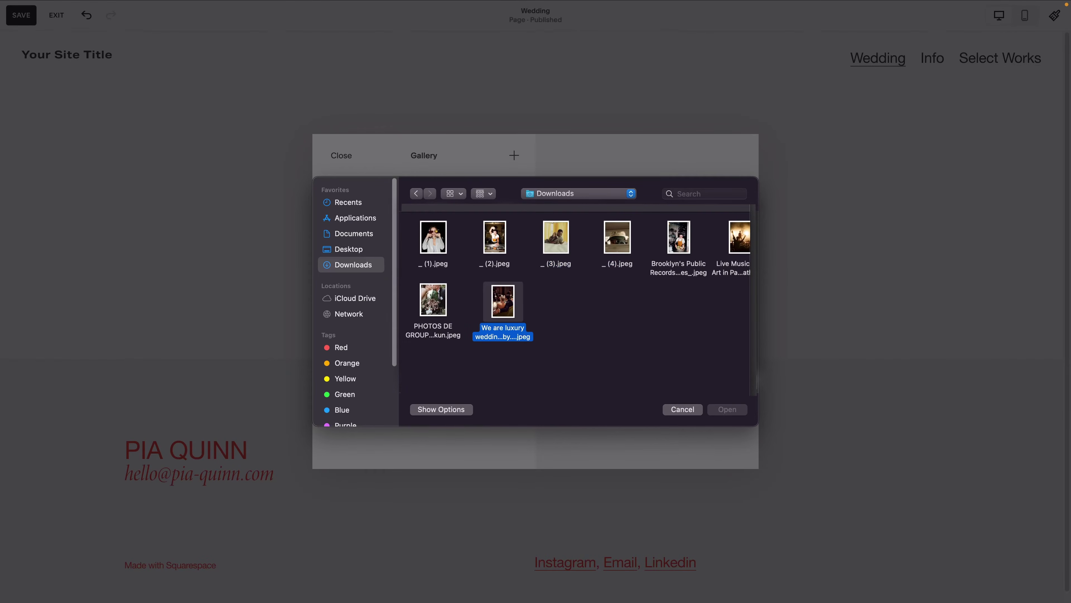
pyautogui.press('Return')
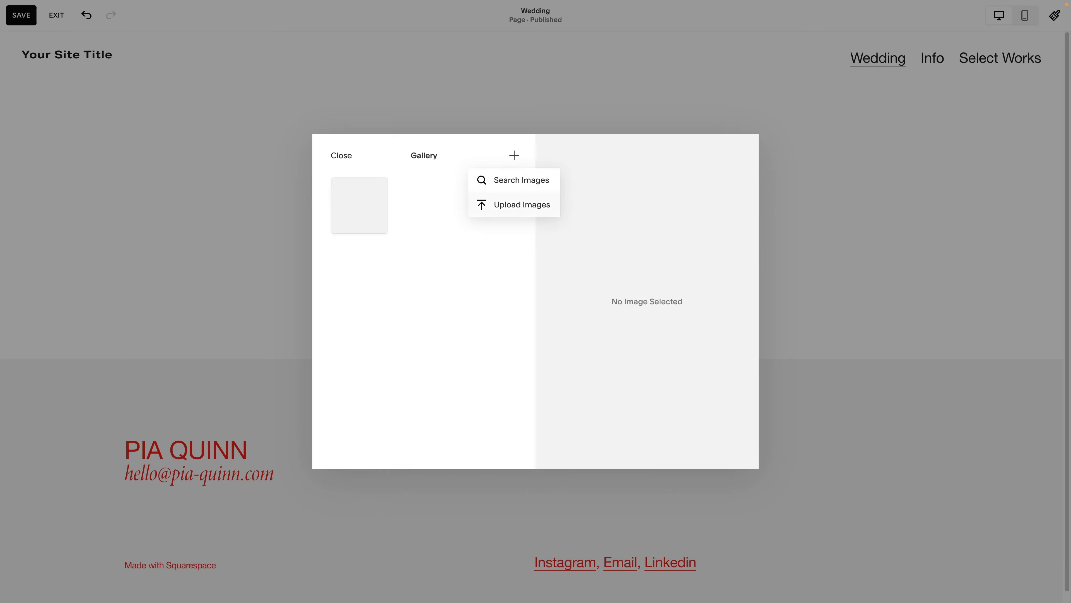
pyautogui.click(514, 204)
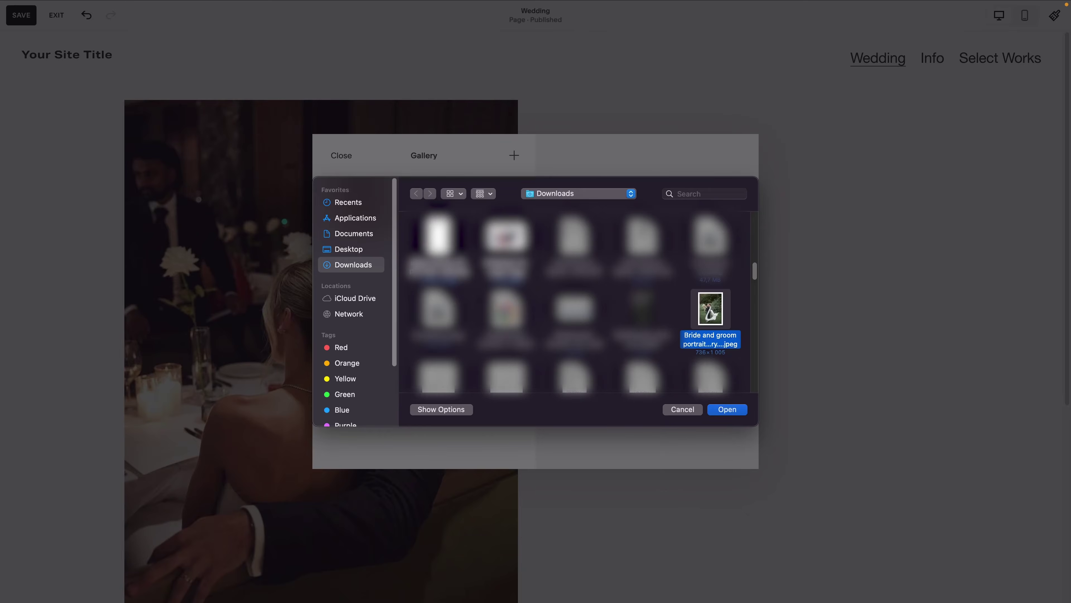
pyautogui.press('Return')
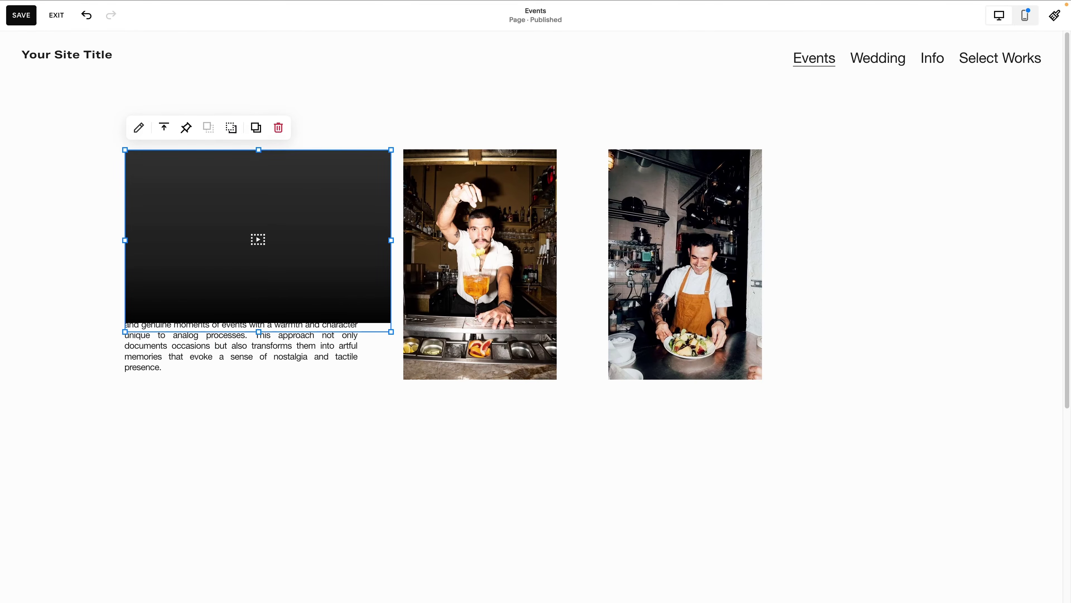
# Step: Move the video block below the event description text and look through its content settings
pyautogui.moveTo(258, 239); pyautogui.dragTo(258, 462)
pyautogui.scroll(-1, 536, 316)
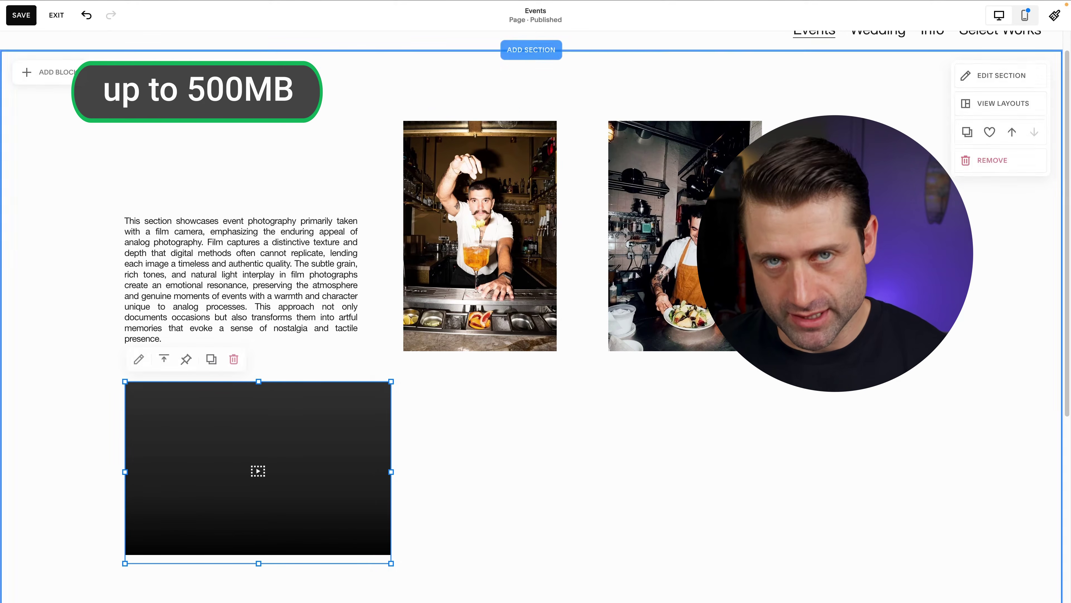
pyautogui.scroll(-2, 489, 472)
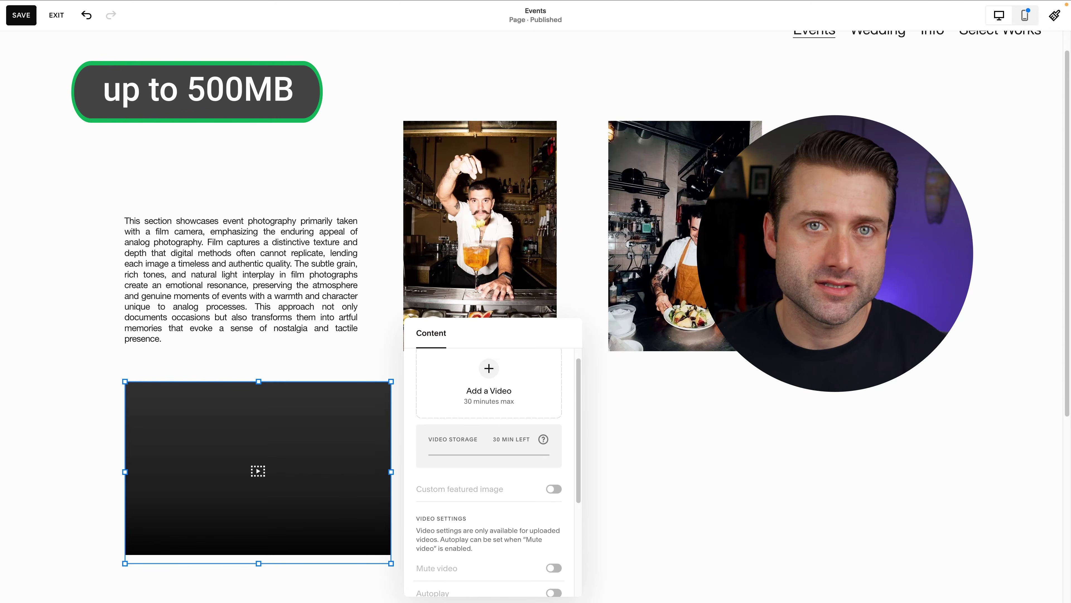
pyautogui.scroll(2, 489, 471)
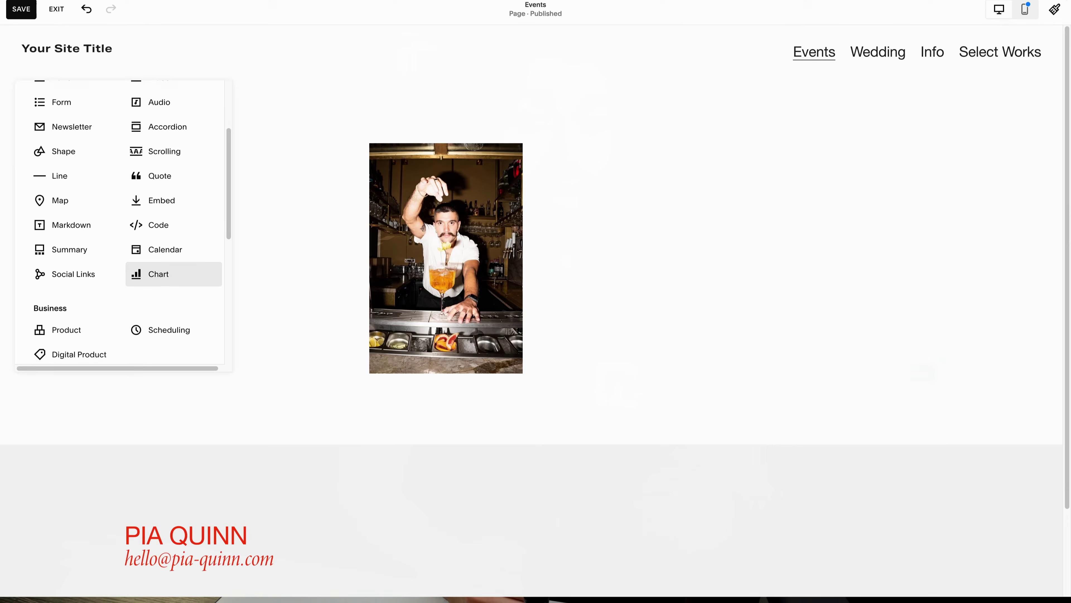
# Step: Add a text block to the Events page and generate its copy with AI from "Elaborate on the fact that I do photography for events"
pyautogui.scroll(3, 173, 274)
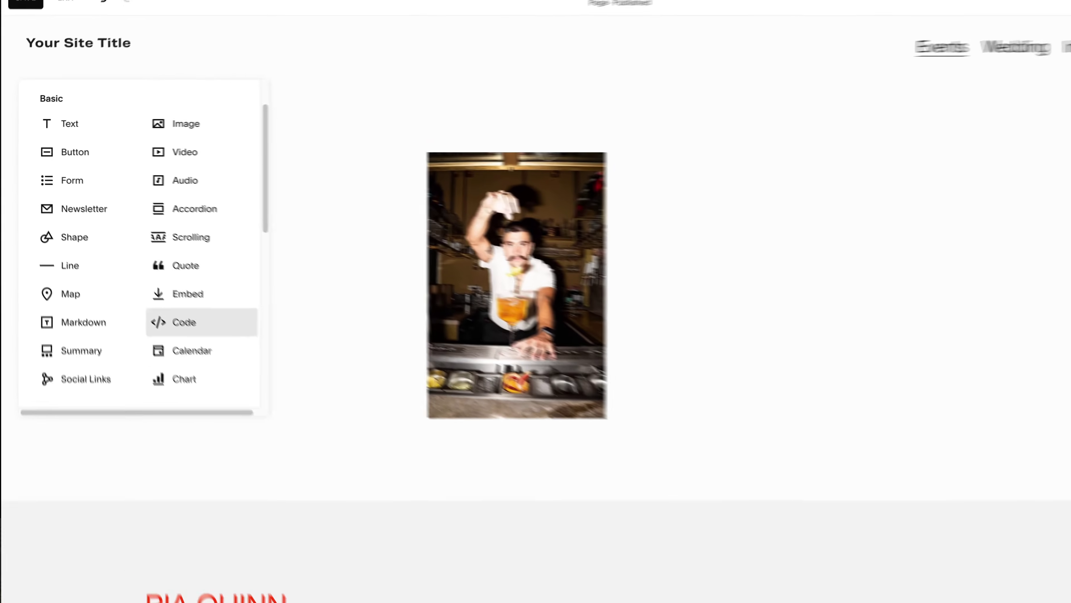
pyautogui.click(96, 196)
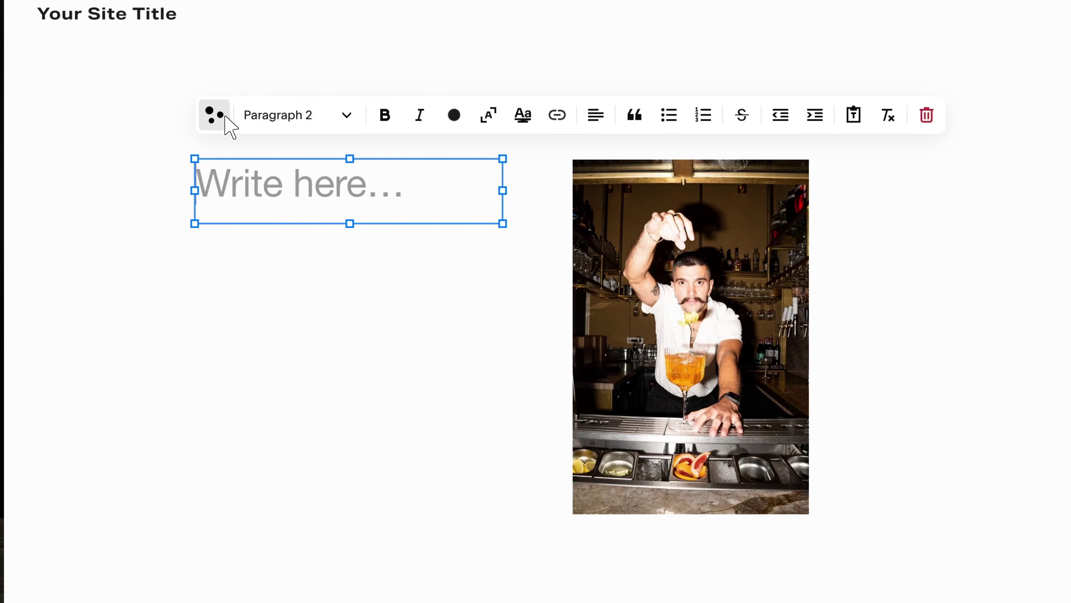
pyautogui.click(215, 115)
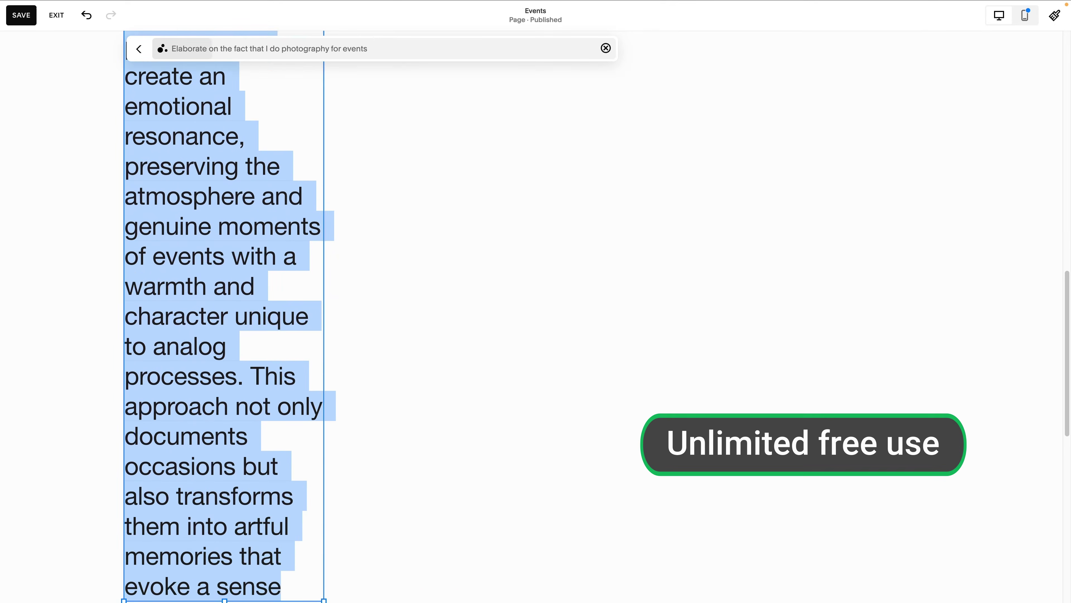
pyautogui.press('Escape')
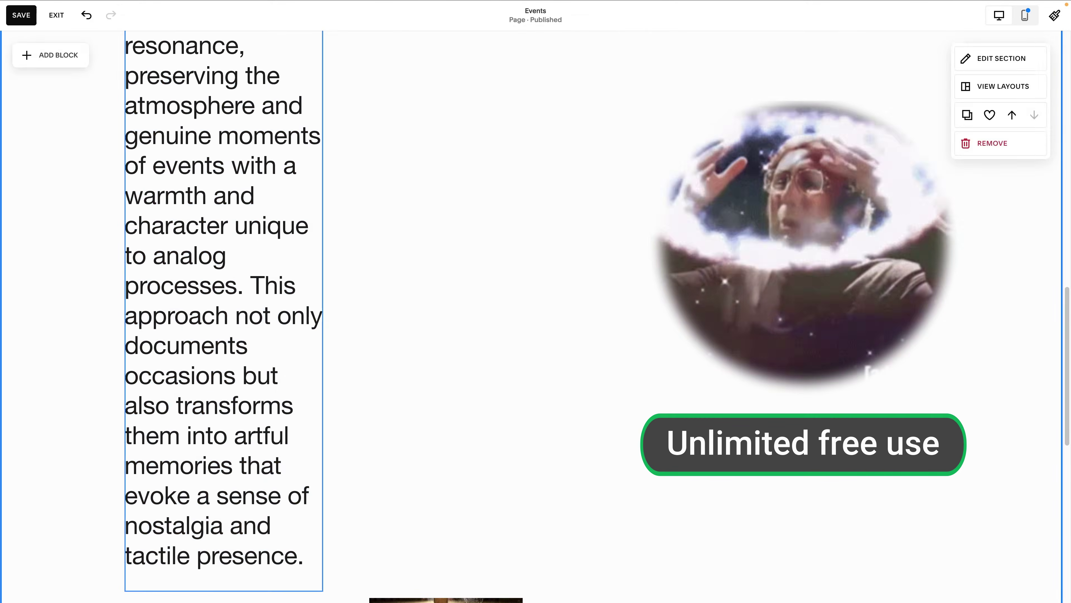
pyautogui.click(224, 295)
pyautogui.scroll(20, 223, 296)
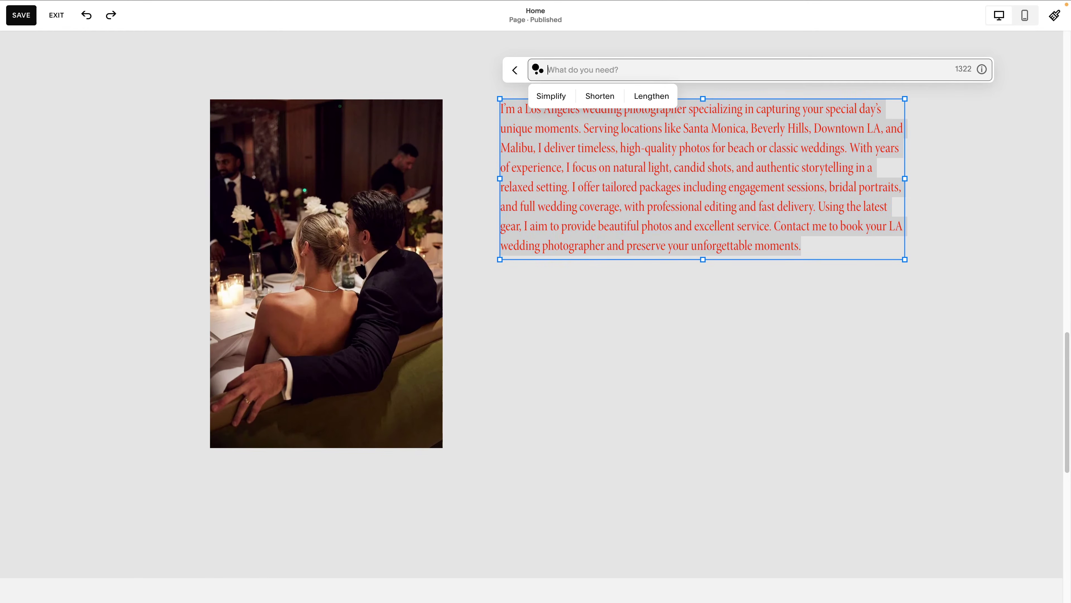
# Step: Close the AI writing prompt on the Home page and search Google for "wedding photographers in LA area"
pyautogui.press('Escape')
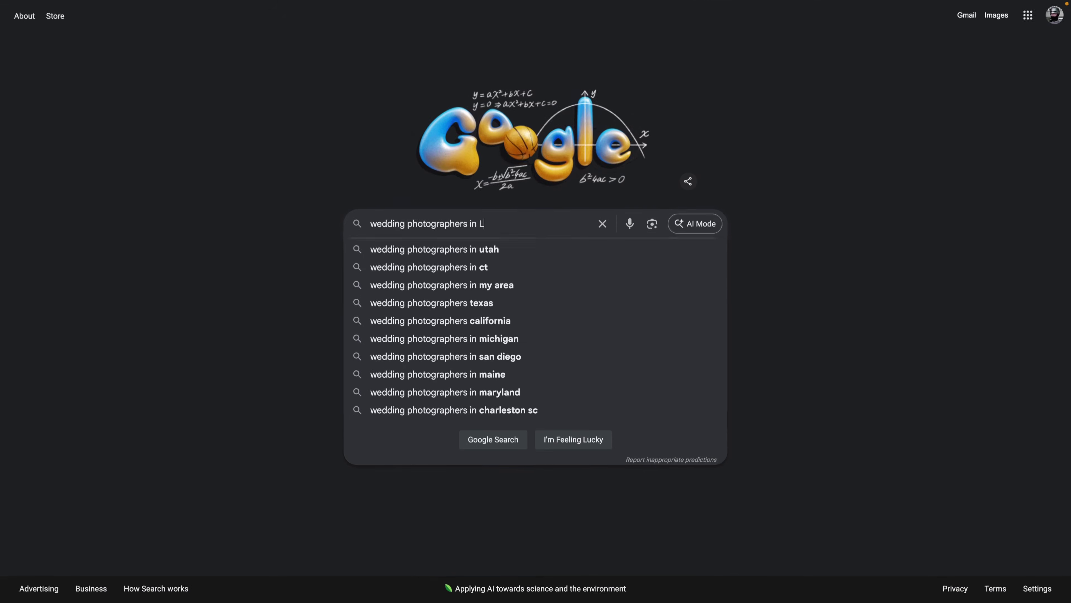
pyautogui.press('capslock')
pyautogui.write('LA area')
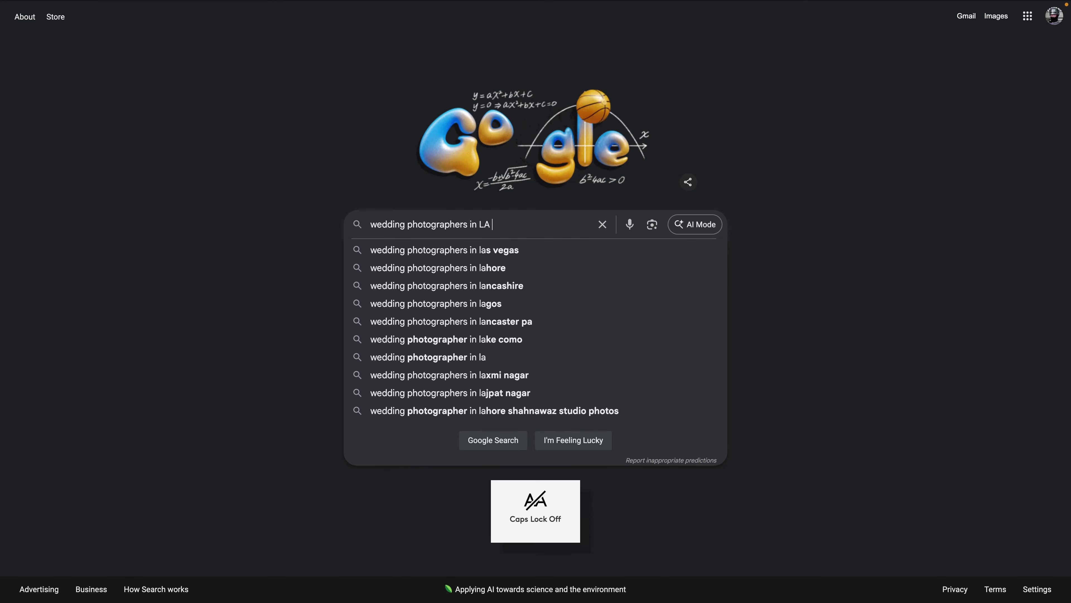
pyautogui.press('Return')
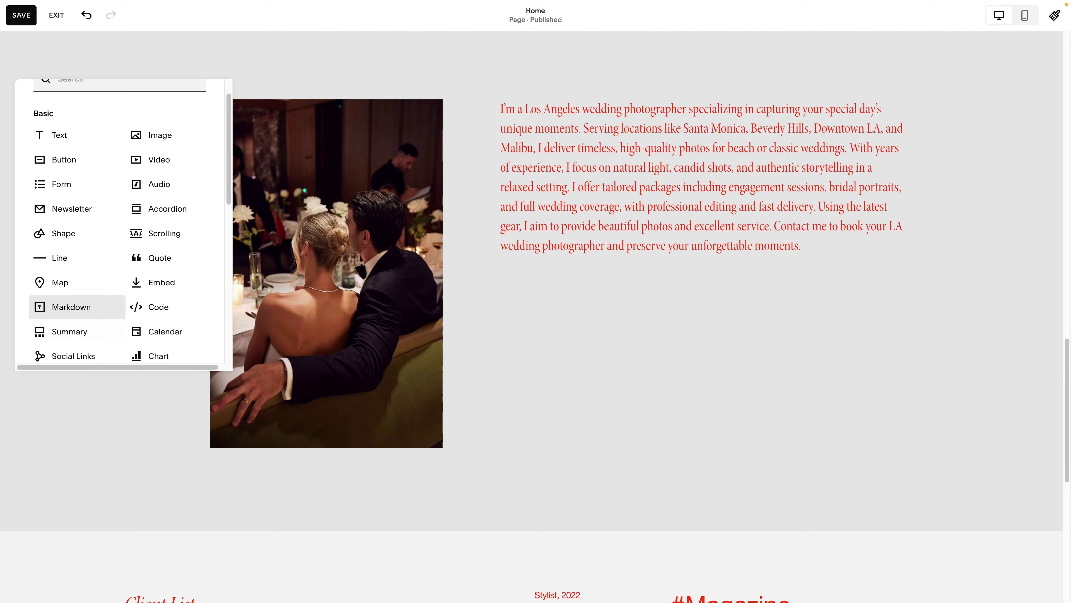
# Step: Add a Social Links block to the wedding section of the Home page
pyautogui.click(59, 348)
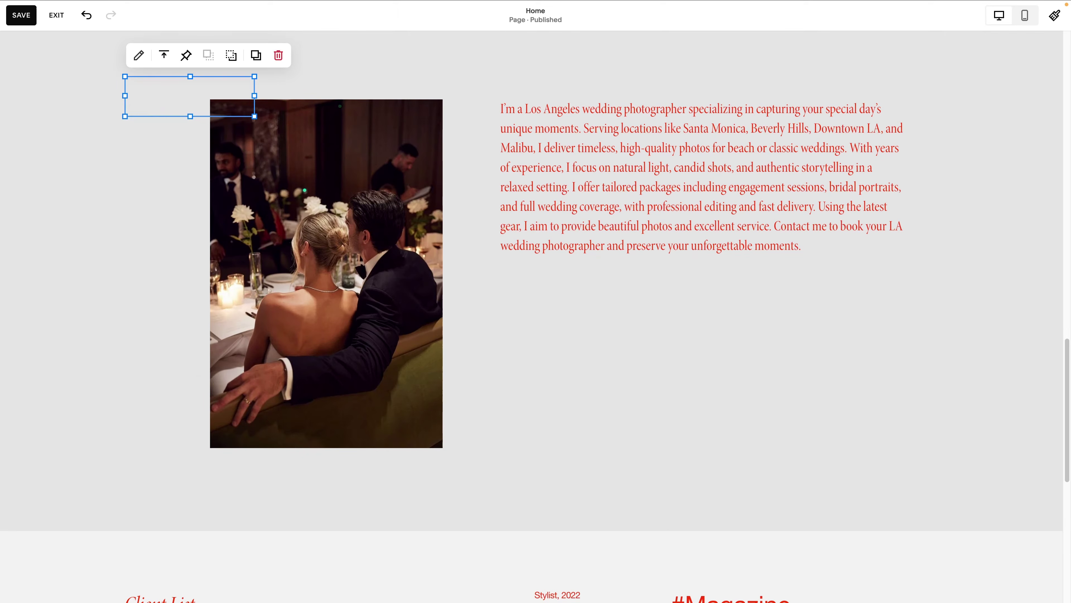
pyautogui.moveTo(190, 97); pyautogui.dragTo(737, 427)
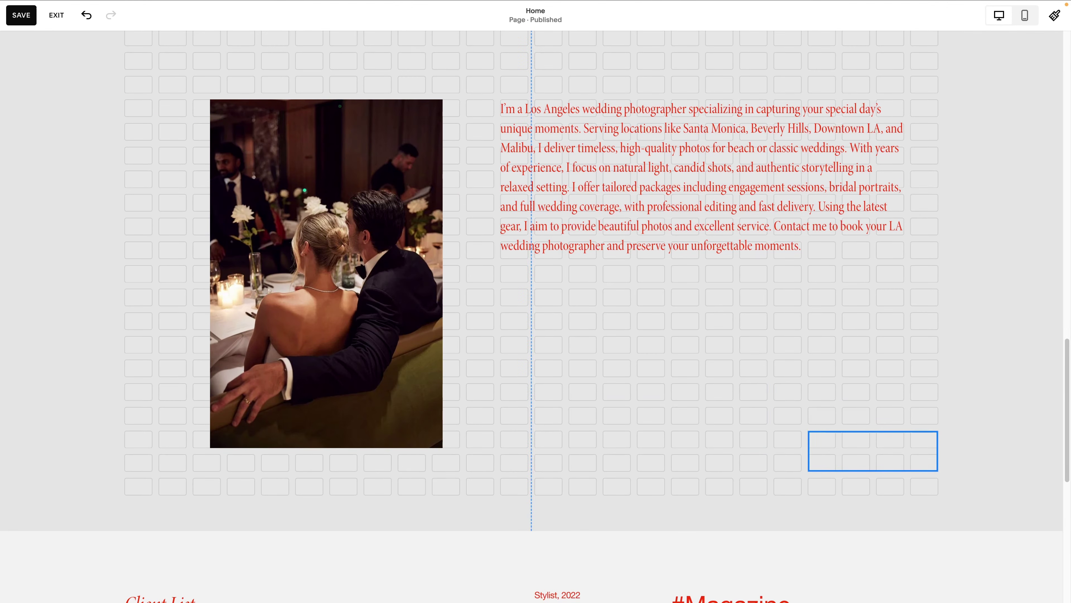
pyautogui.click(822, 408)
pyautogui.click(924, 356)
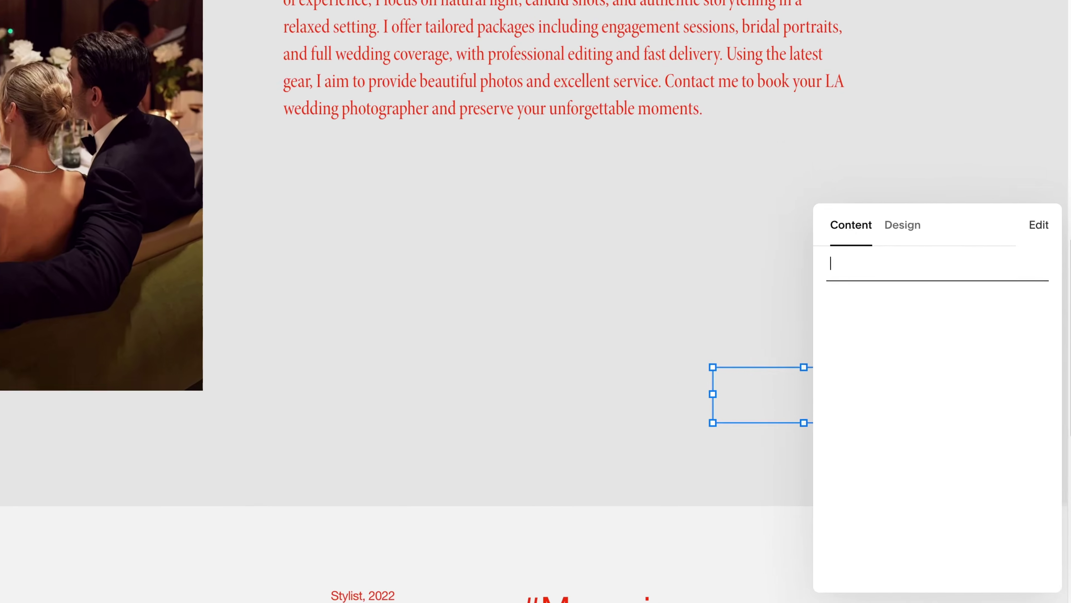
pyautogui.write('https://www.tiktok.com/@yourweddingphotography')
pyautogui.press('Return')
pyautogui.press('Return')
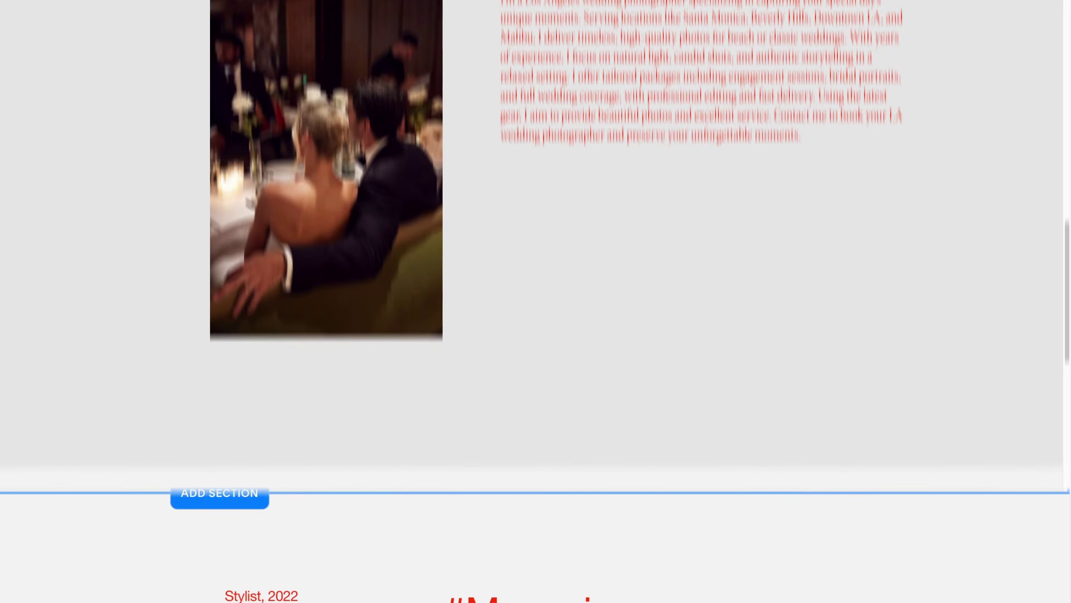
# Step: Open the wedding photo's content settings and look through its link and alternate filename options
pyautogui.doubleClick(325, 273)
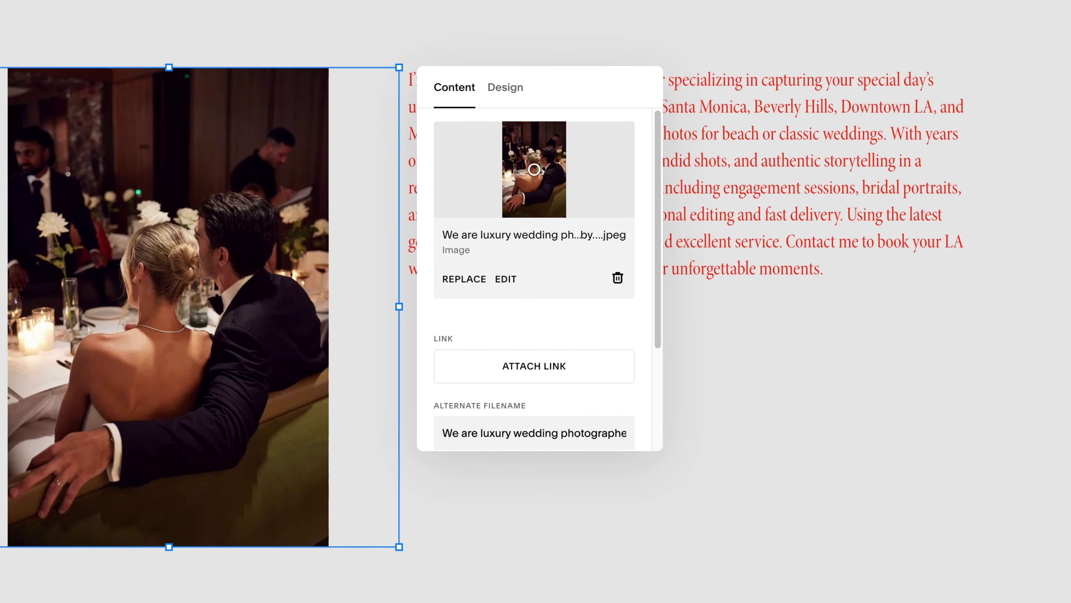
pyautogui.scroll(-4, 534, 170)
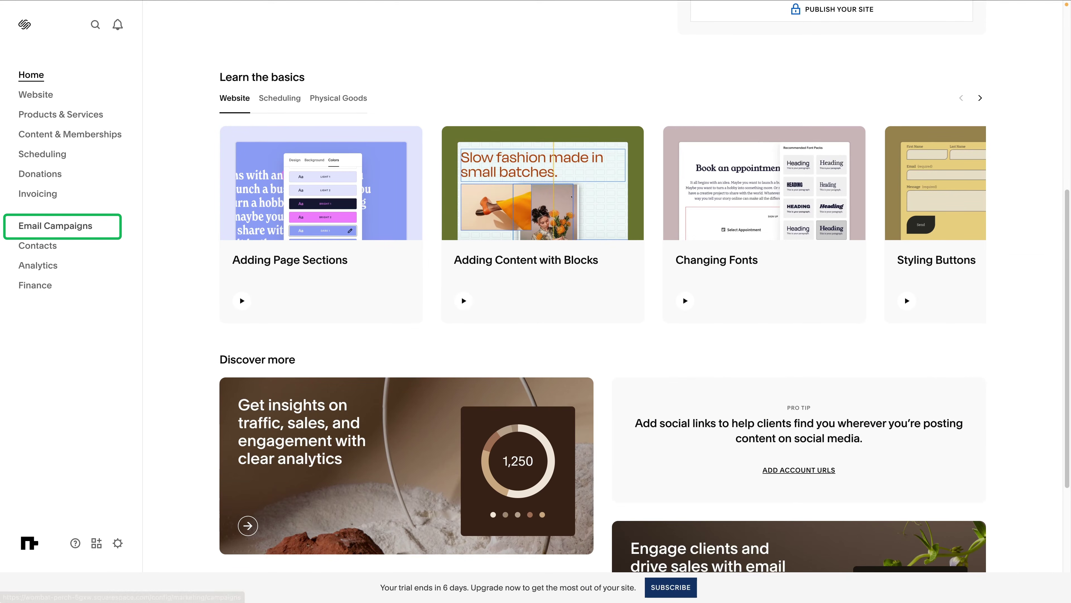
# Step: Look through the email types in Email Campaigns and start a Form Submission automation
pyautogui.click(55, 226)
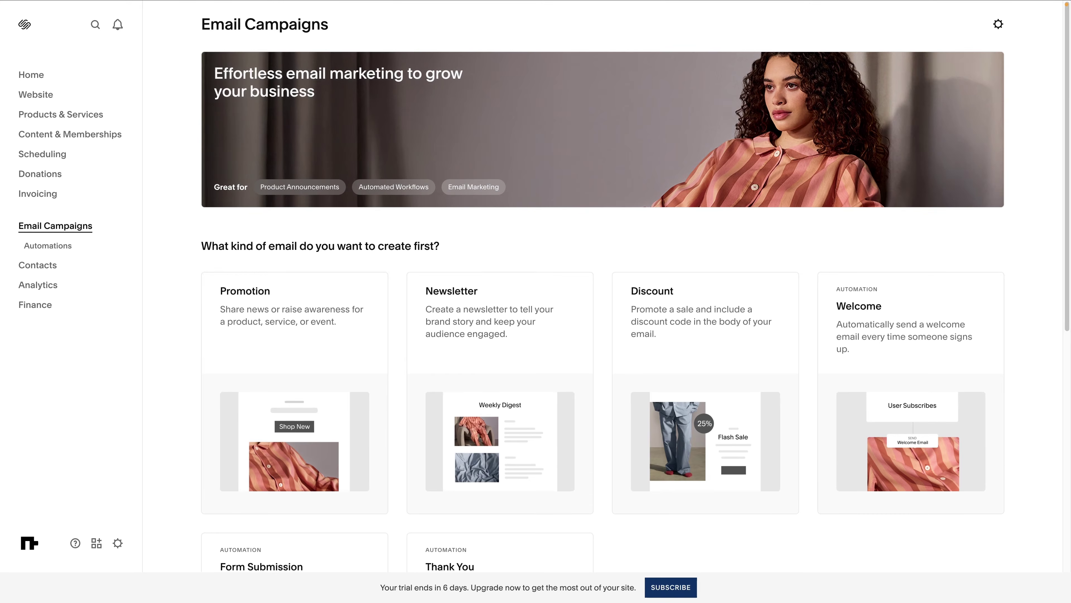
pyautogui.scroll(-5, 603, 291)
pyautogui.scroll(-2, 294, 401)
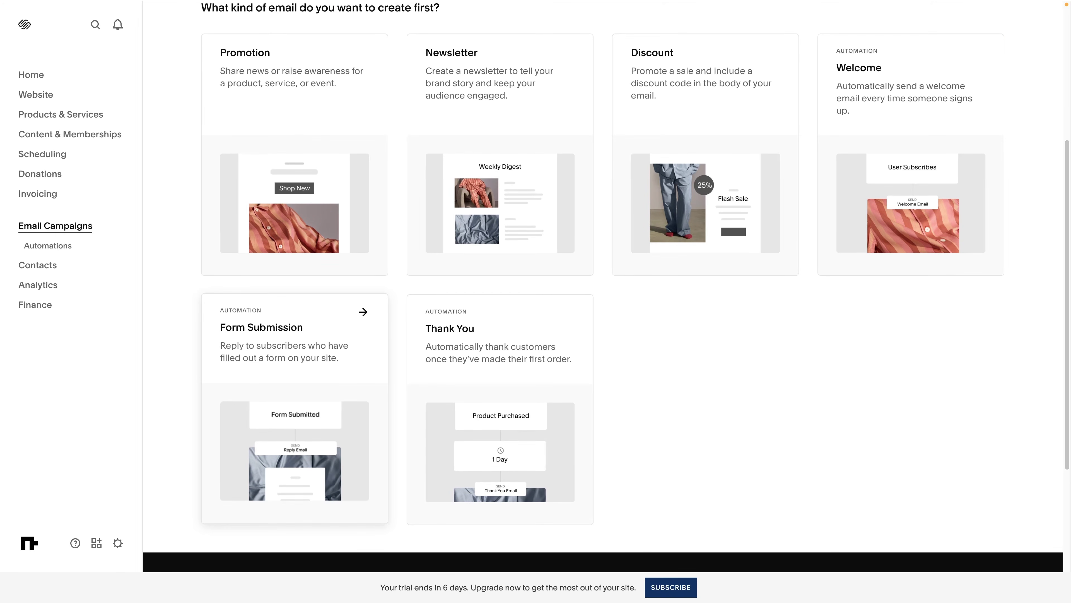
pyautogui.click(294, 401)
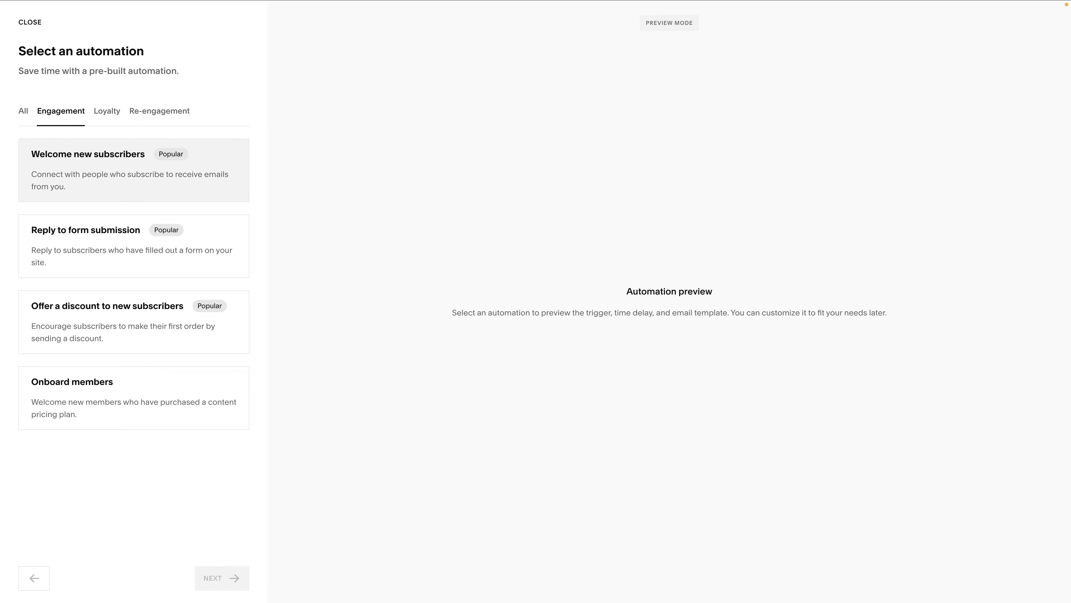
# Step: Preview the engagement automations, select "Reply to form submission" and proceed to the email templates
pyautogui.click(133, 246)
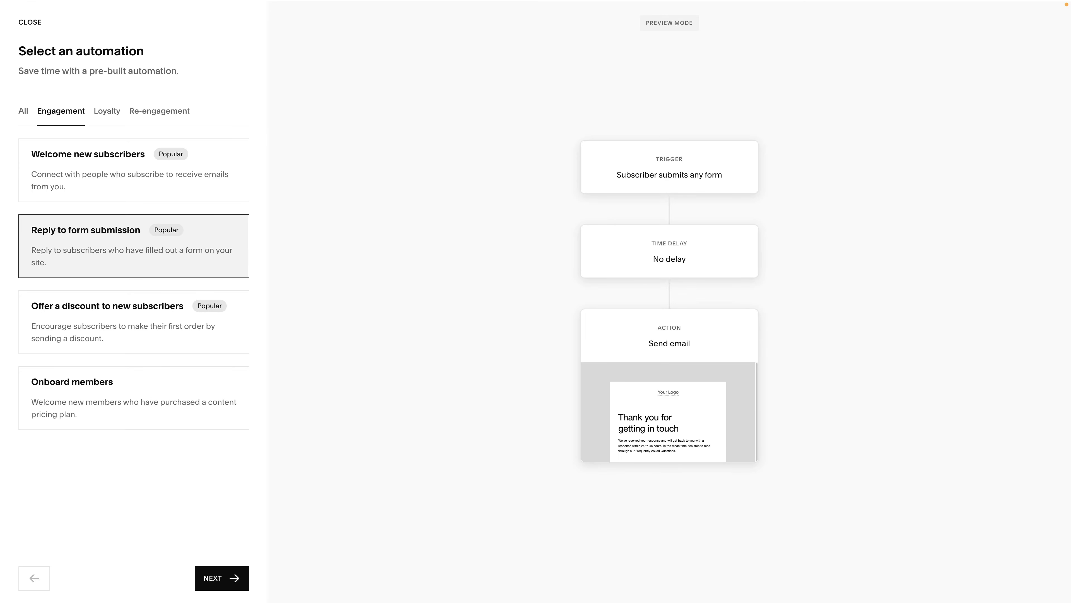
pyautogui.click(134, 322)
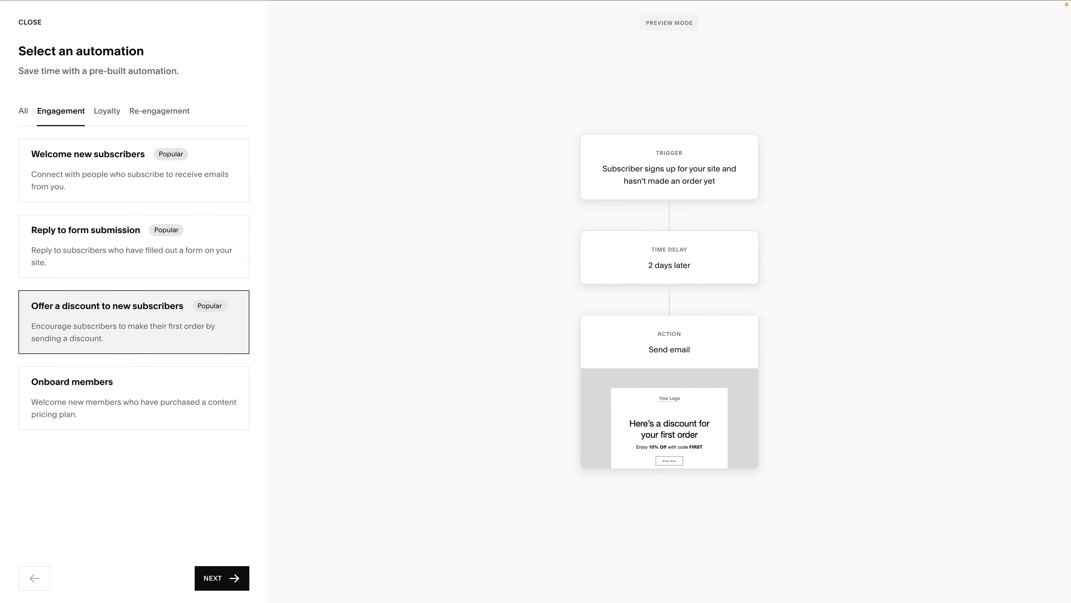
pyautogui.click(133, 170)
pyautogui.click(133, 246)
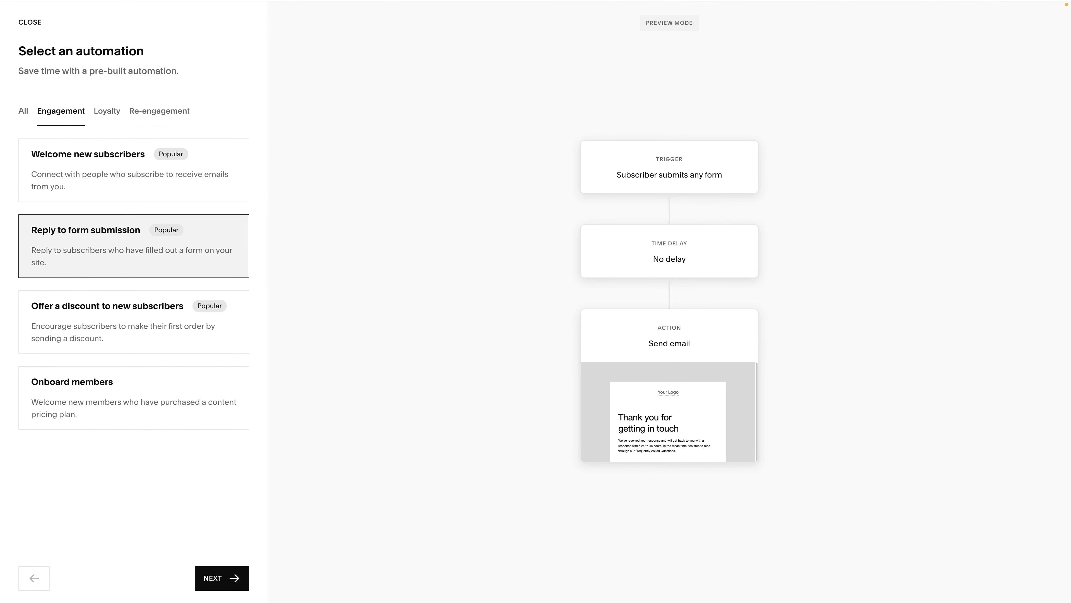
pyautogui.click(222, 578)
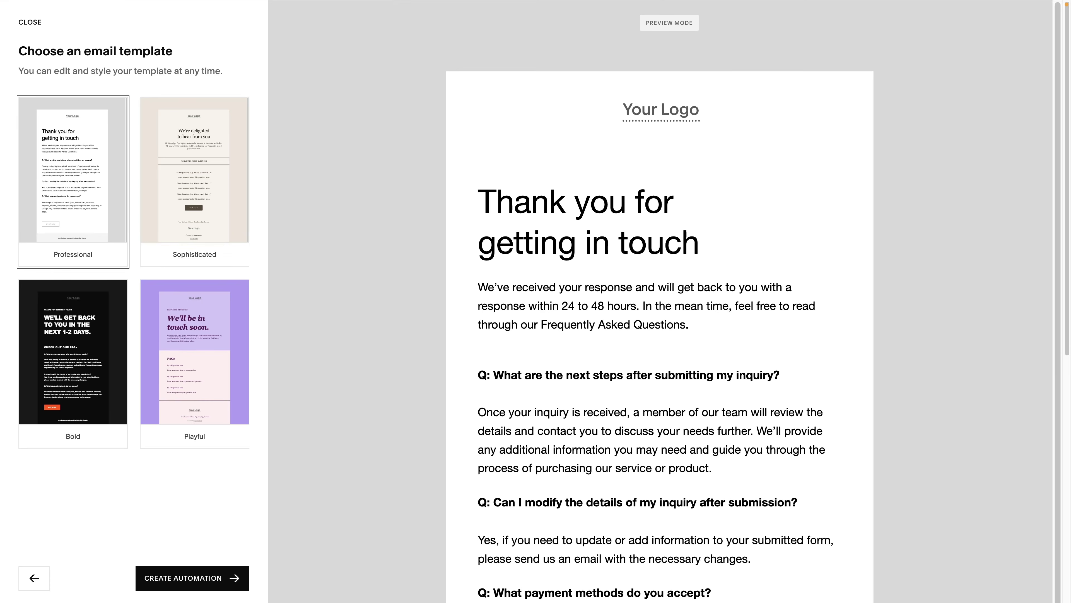
# Step: Create the form response automation with the Bold email template and inspect its time delay and send email stages
pyautogui.scroll(-8, 659, 302)
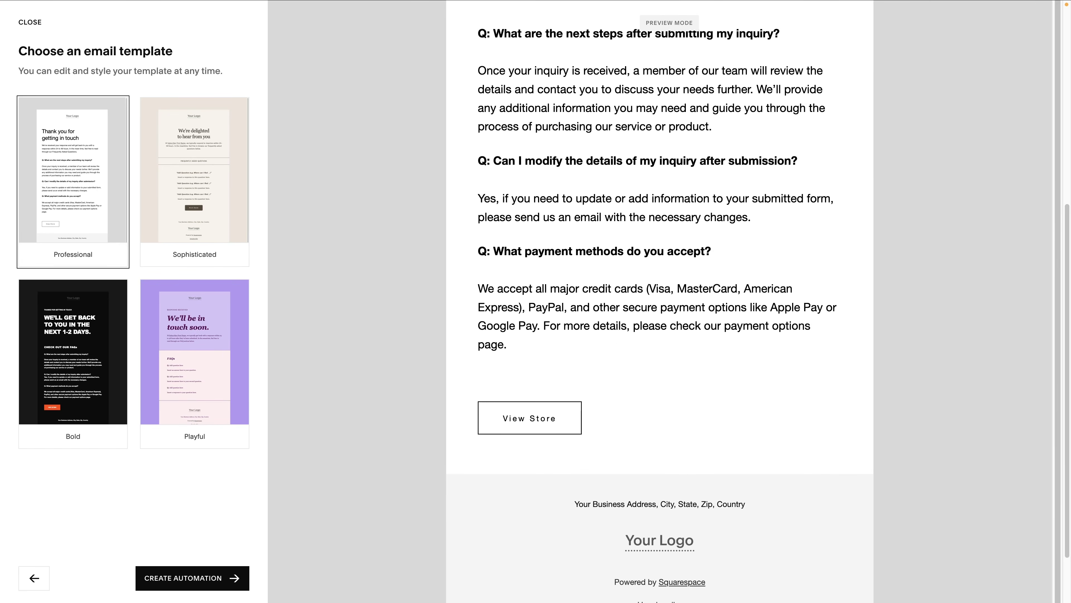
pyautogui.scroll(3, 660, 301)
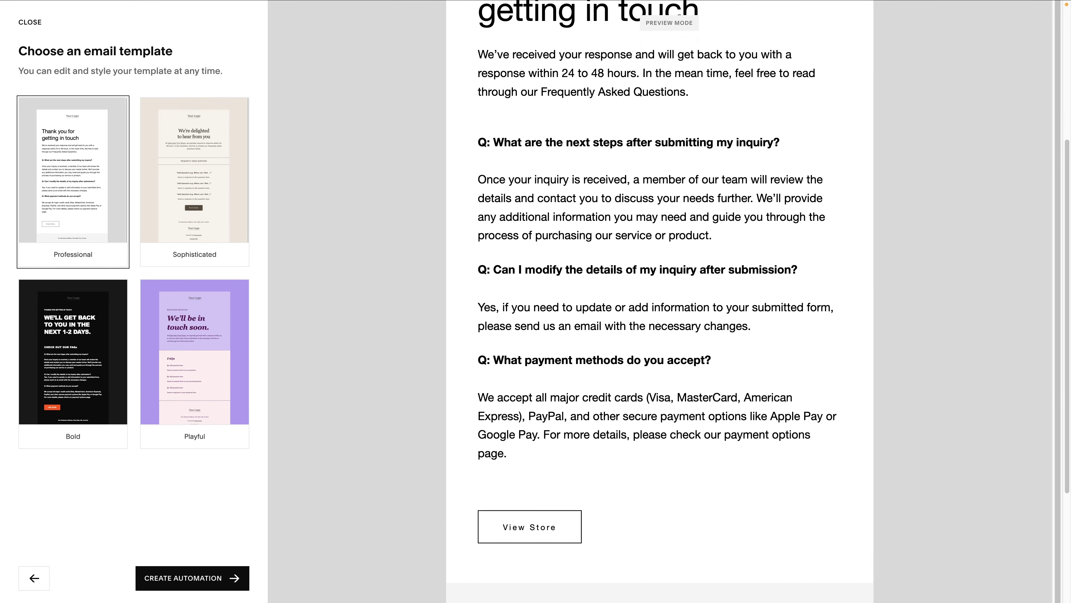
pyautogui.scroll(1, 660, 301)
pyautogui.click(73, 363)
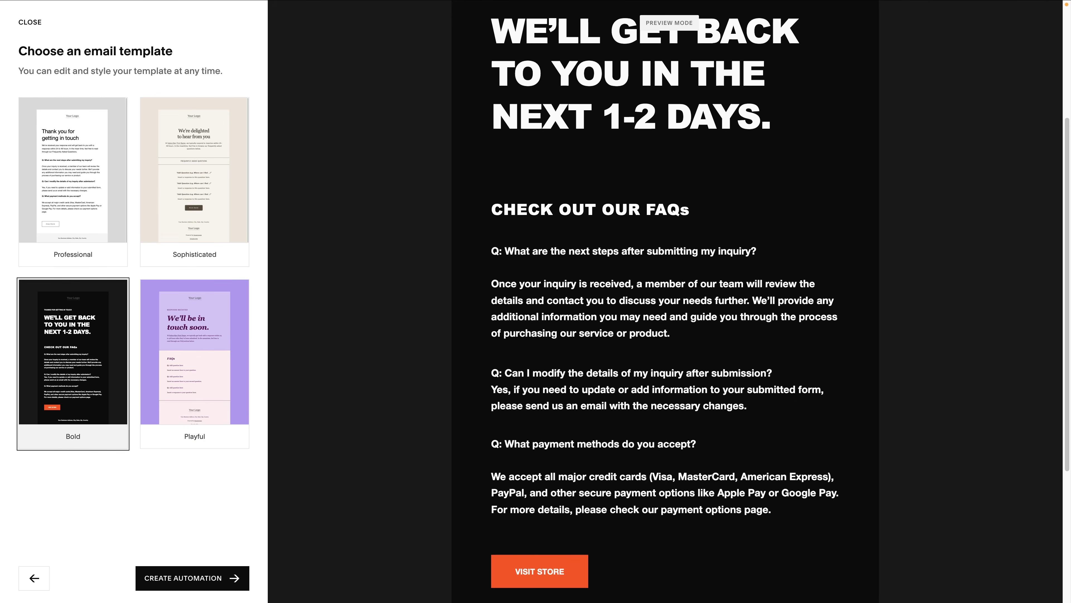
pyautogui.click(192, 578)
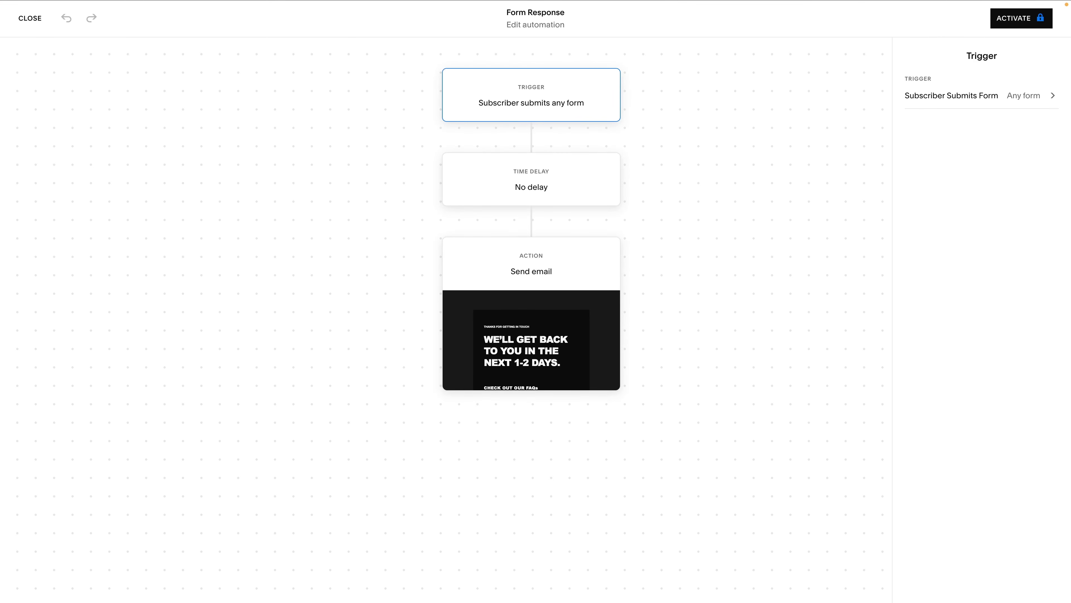
pyautogui.click(531, 179)
pyautogui.click(531, 263)
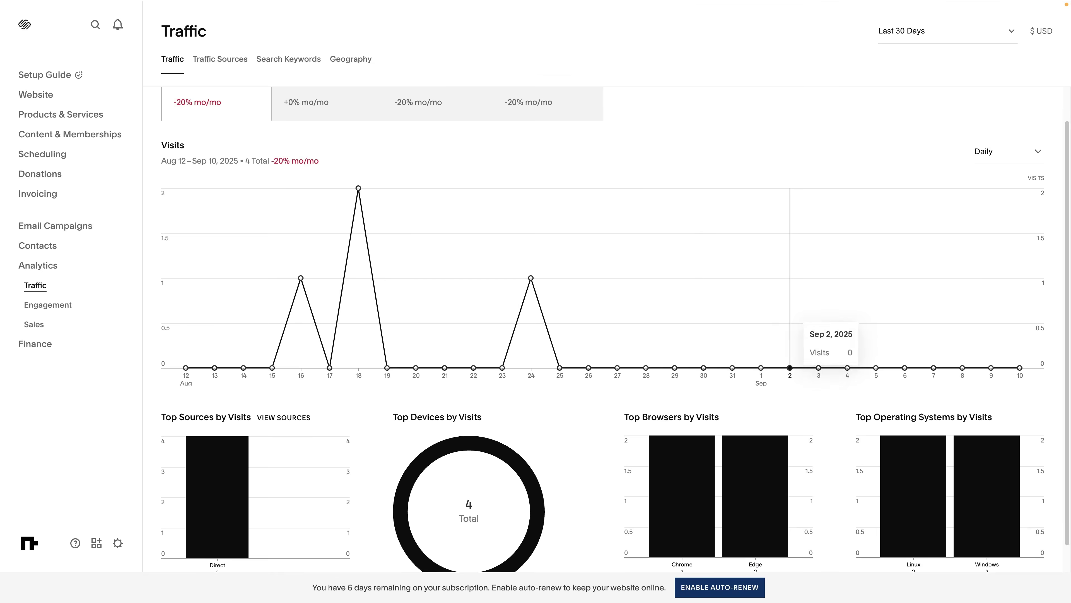
# Step: Examine the site's traffic charts for visits, bounce rate, unique visitors and pageviews
pyautogui.scroll(-1, 790, 337)
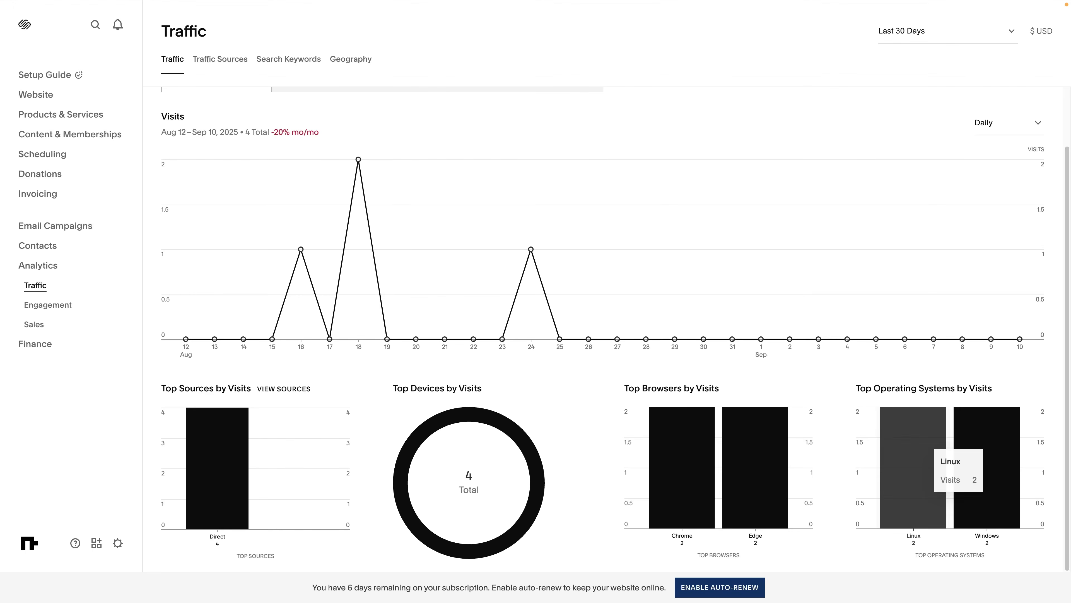
pyautogui.scroll(2, 732, 329)
pyautogui.scroll(1, 717, 329)
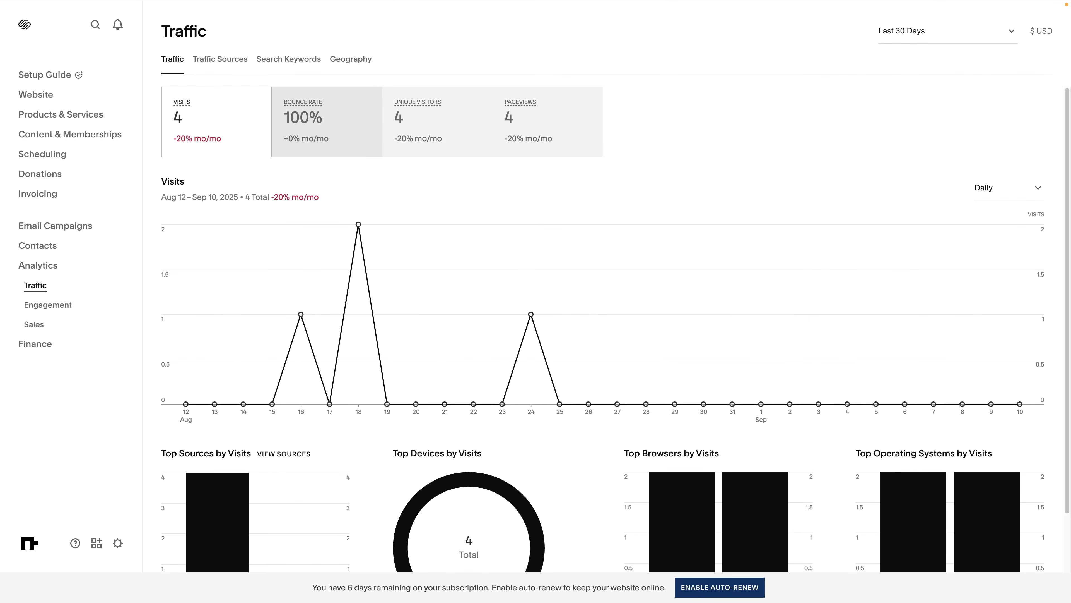
pyautogui.click(328, 123)
pyautogui.click(439, 122)
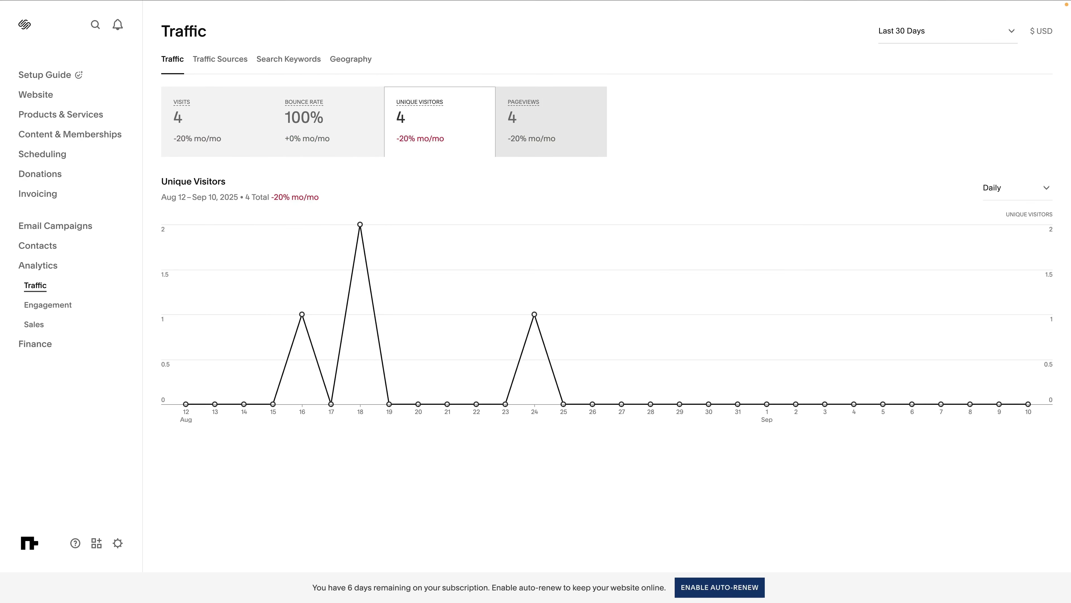
pyautogui.click(550, 121)
# Step: Review the traffic sources, search keywords and geography reports, along with the engagement and sales analytics
pyautogui.click(220, 58)
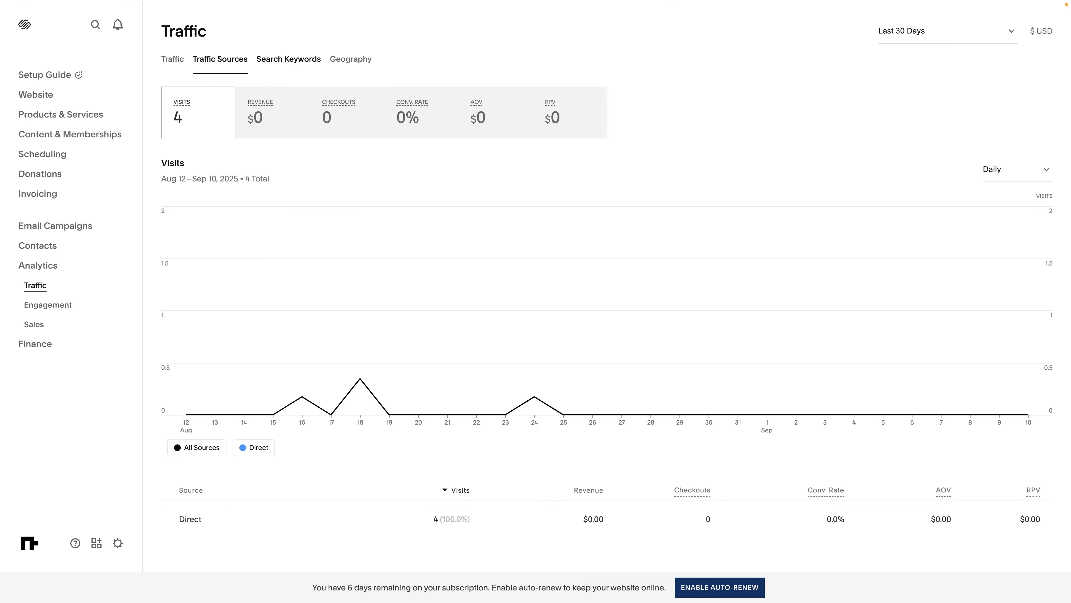
pyautogui.click(288, 59)
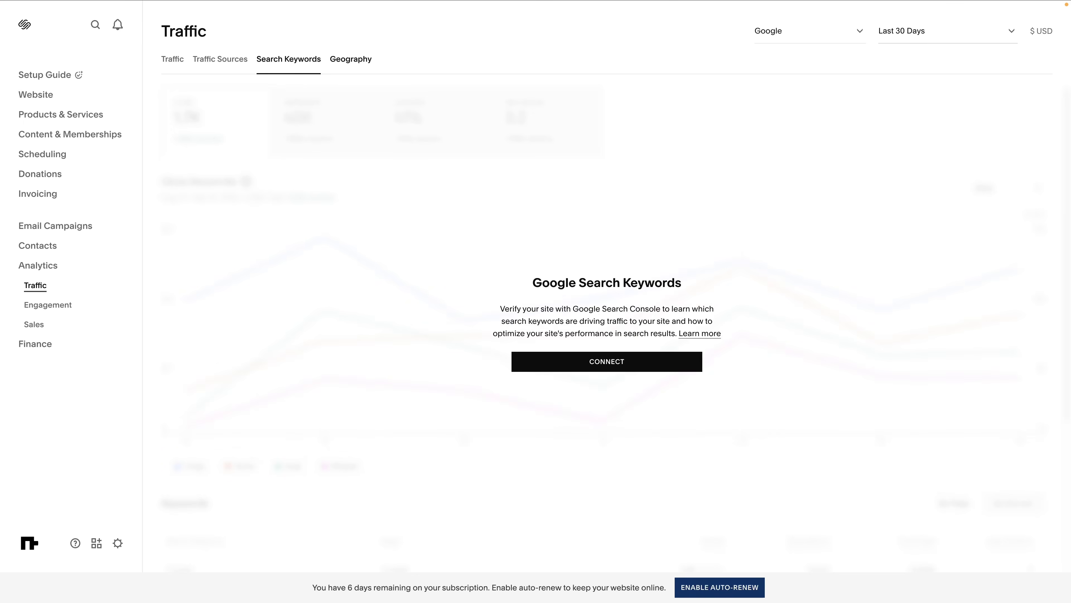
pyautogui.click(351, 58)
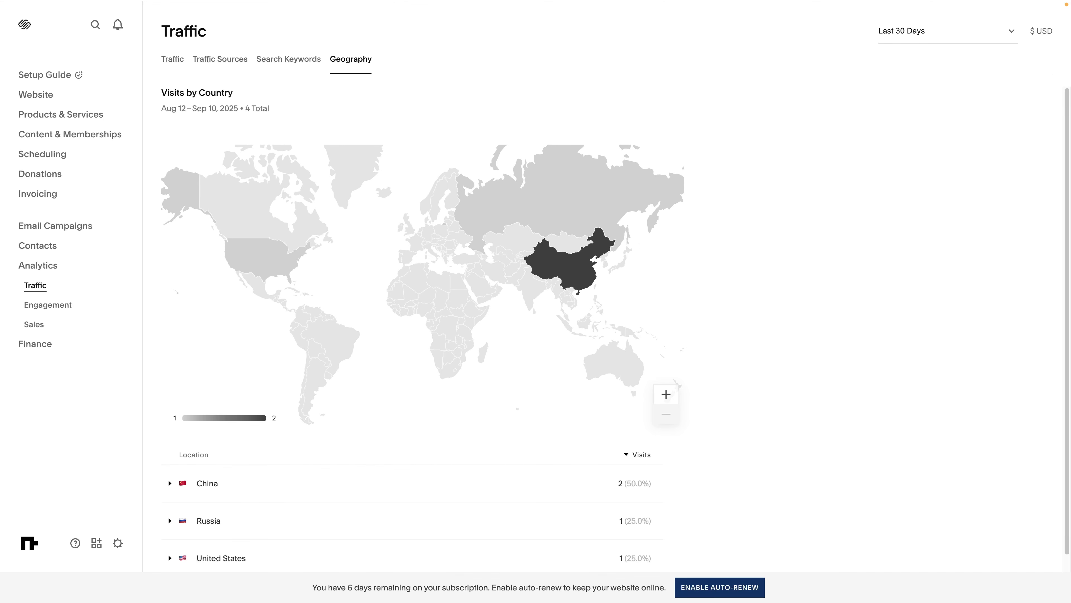
pyautogui.scroll(-1, 615, 324)
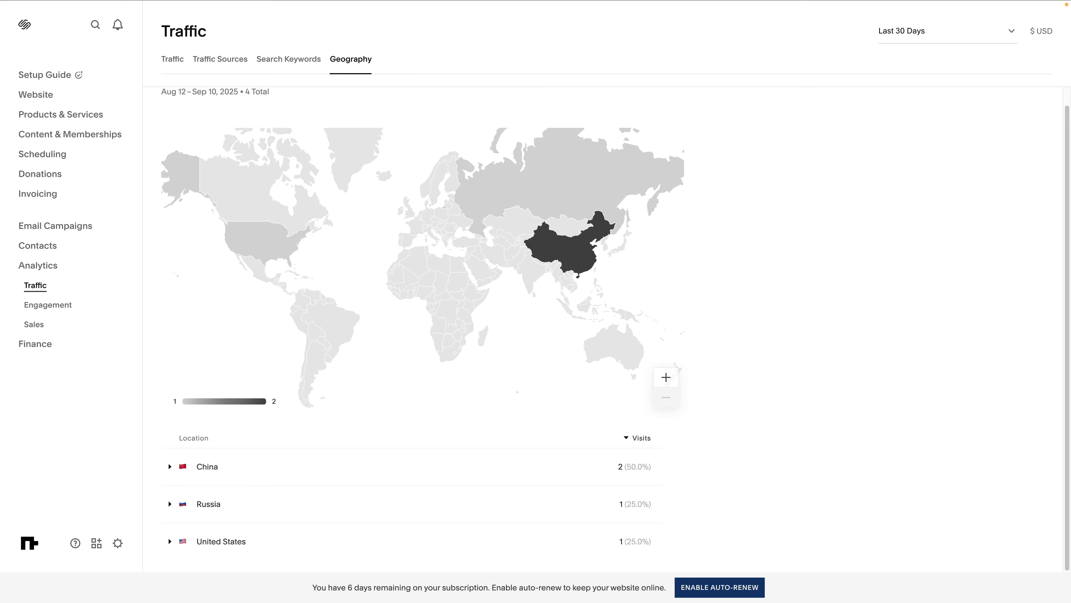
pyautogui.scroll(1, 615, 325)
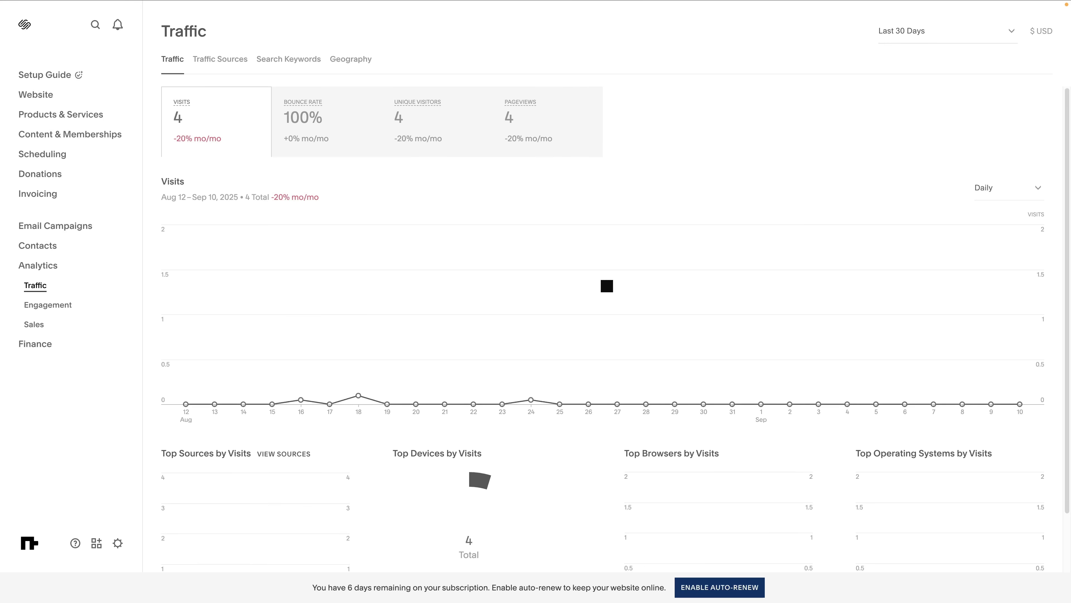
pyautogui.click(48, 305)
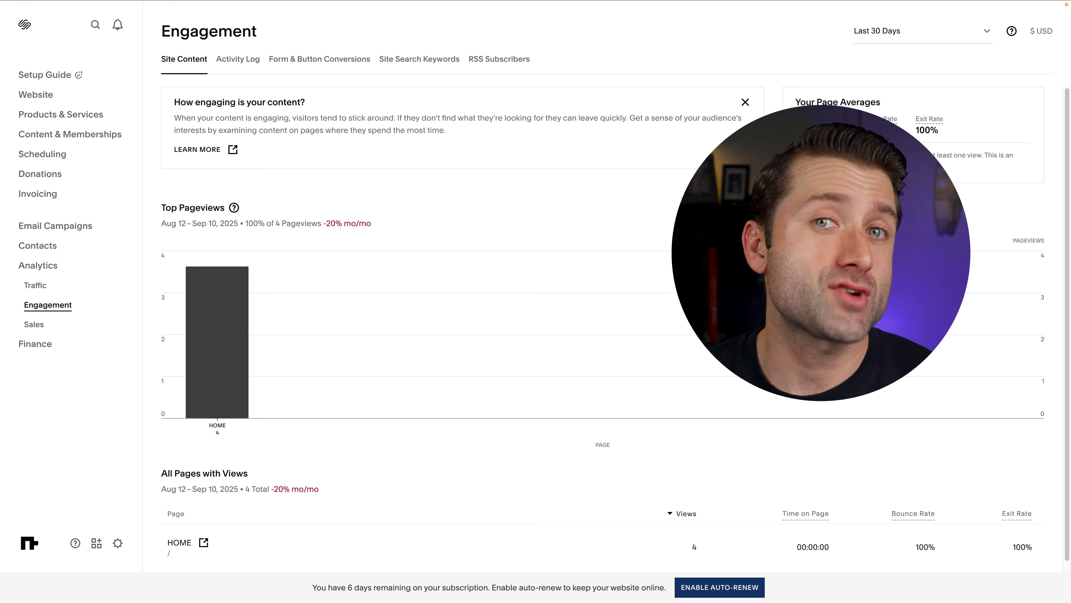
pyautogui.click(34, 324)
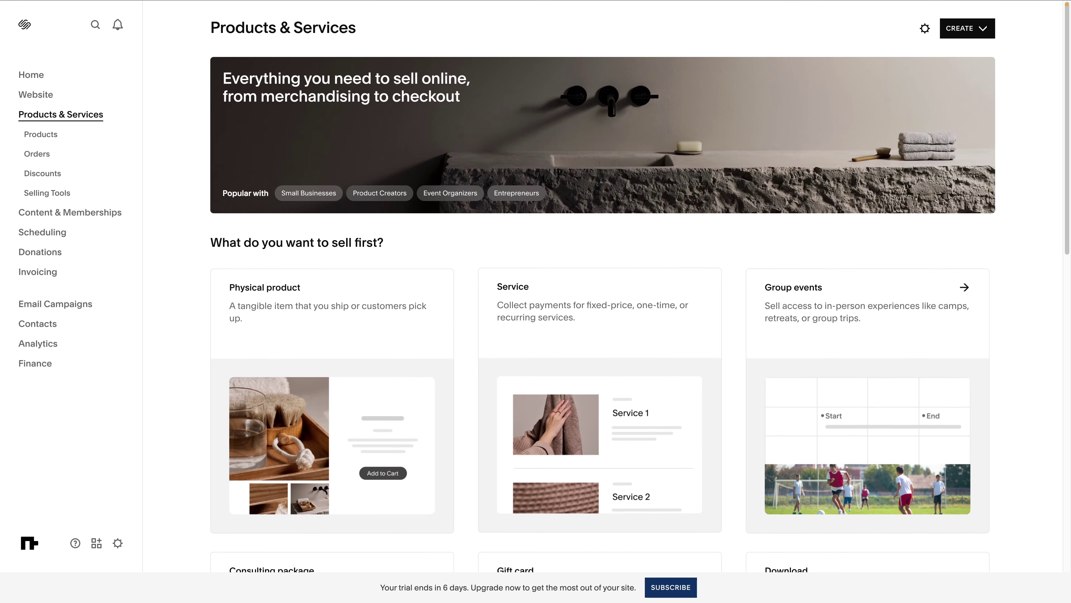
# Step: Start creating a Service product from Products & Services and name it "Photography workshop"
pyautogui.scroll(-3, 856, 295)
pyautogui.scroll(-3, 599, 296)
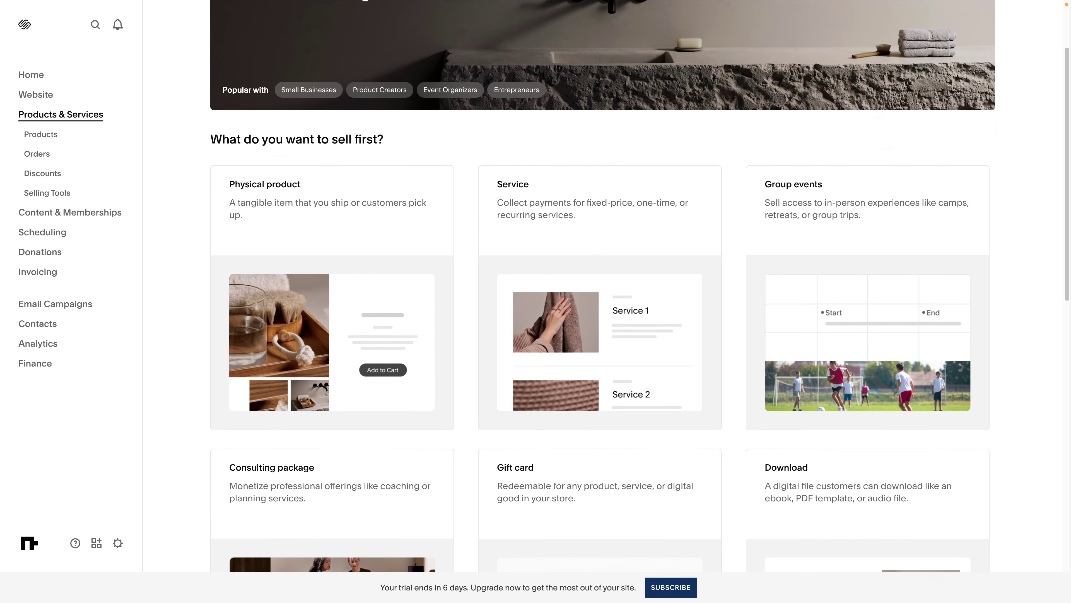
pyautogui.scroll(-1, 598, 295)
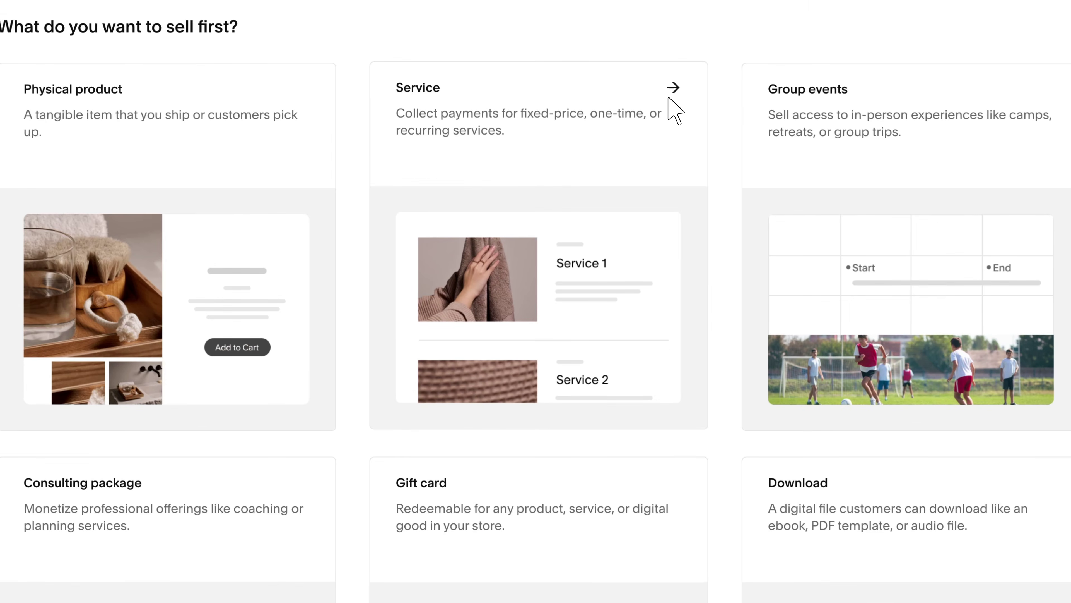
pyautogui.click(669, 98)
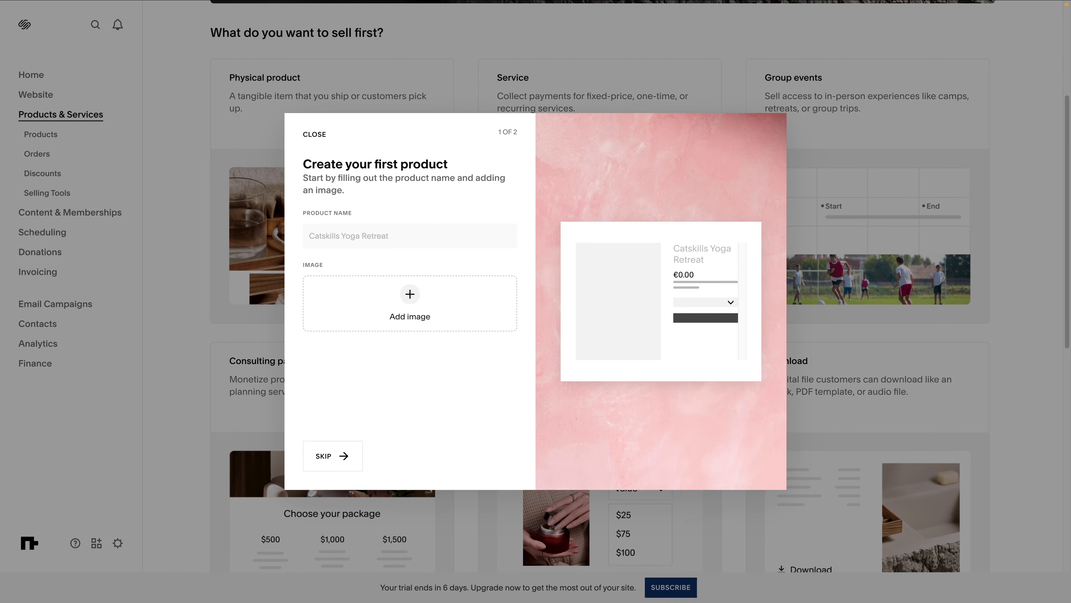
pyautogui.write('Photography workshop')
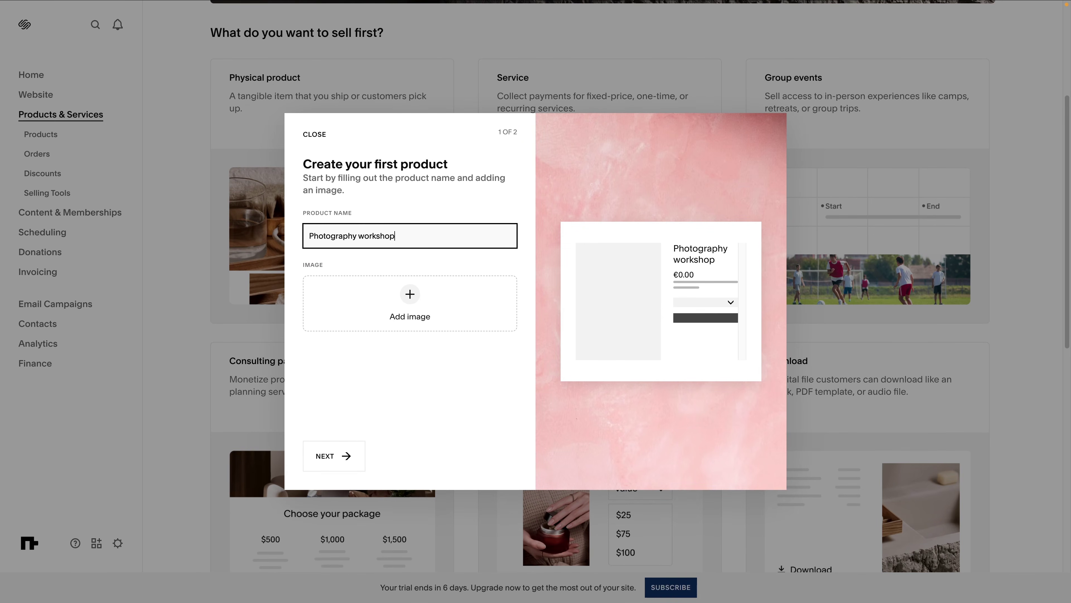